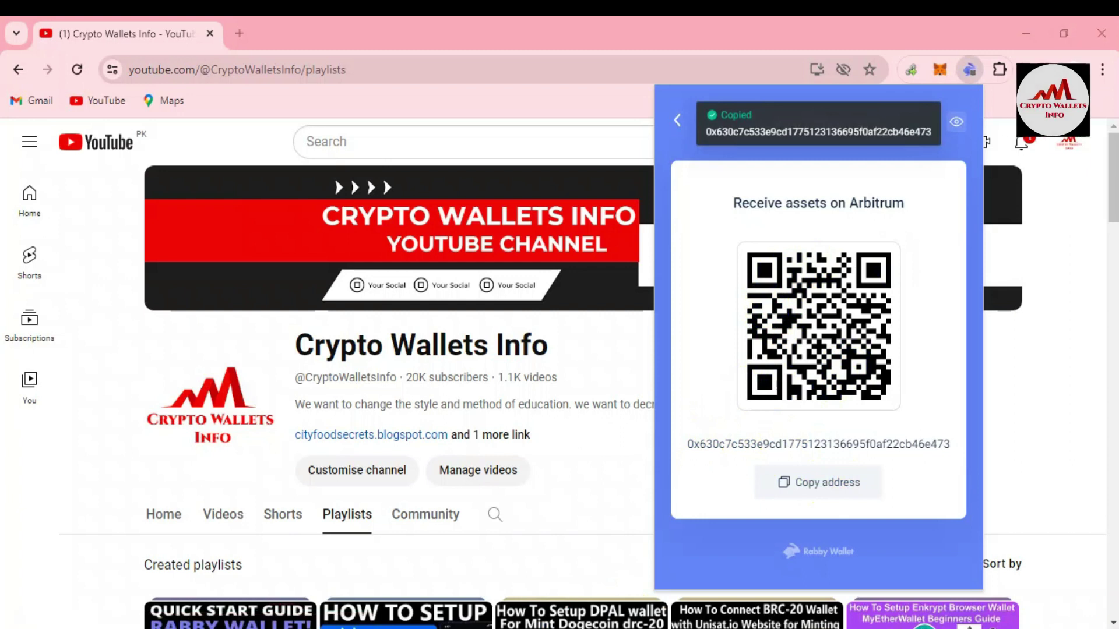
- Open a blank Notepad window, place it over the lower part of the wallet popup, and begin the note with "ARB"
type("not")
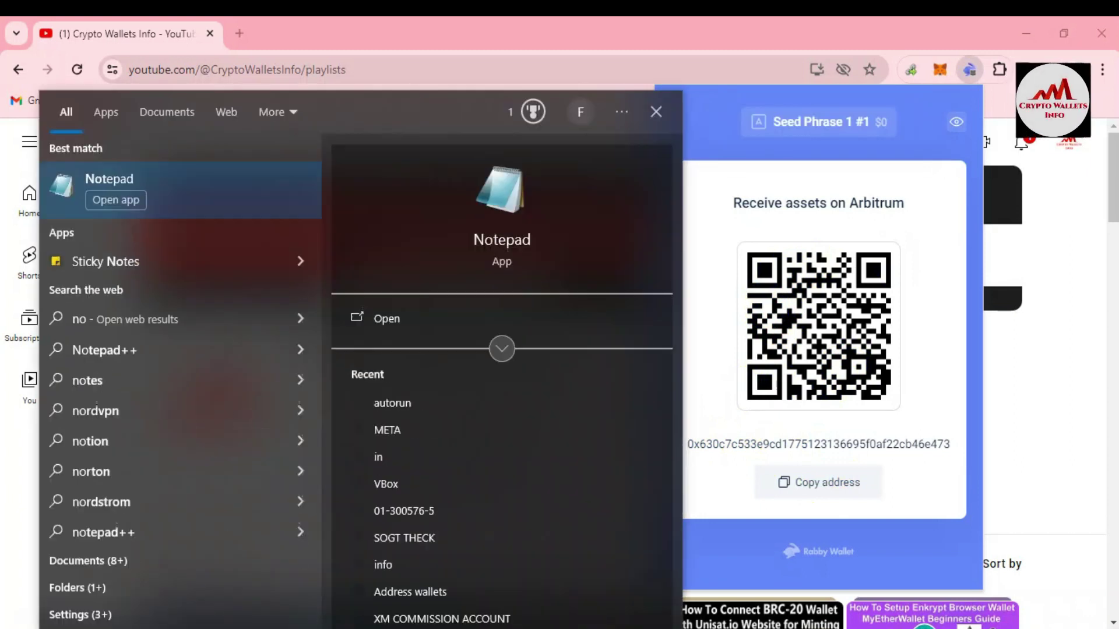
left_click(405, 321)
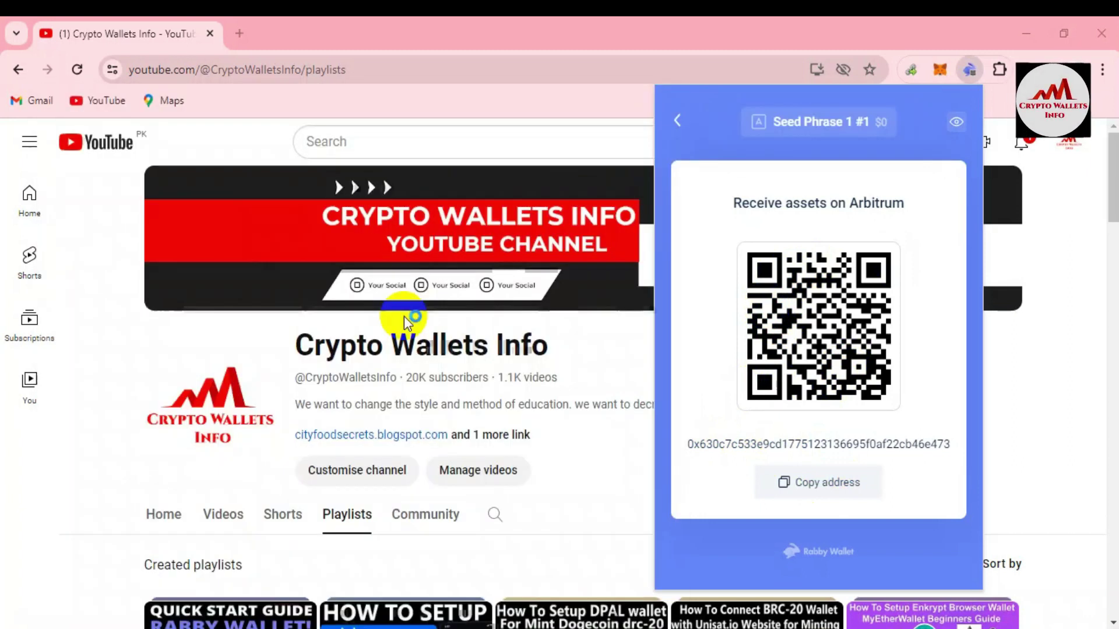
left_click_drag(403, 155, 829, 278)
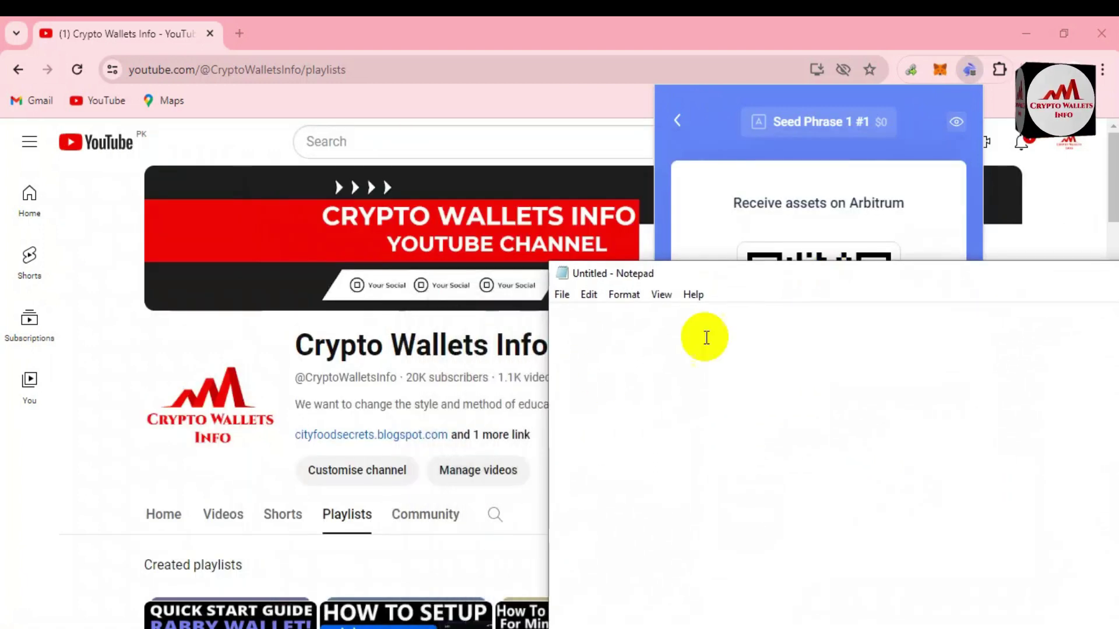
type("A")
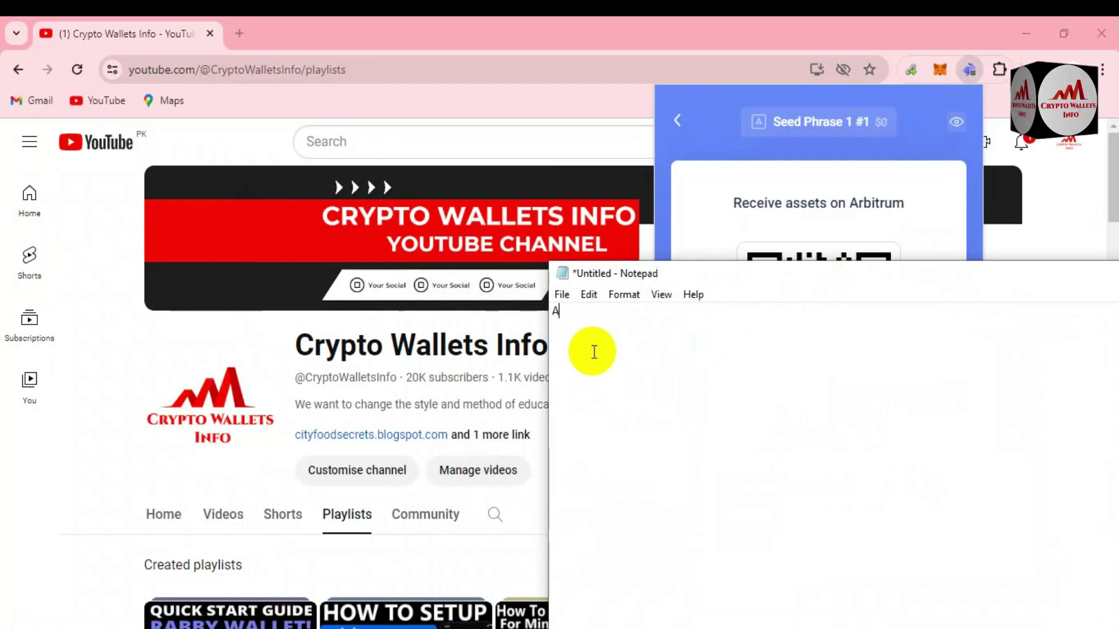
type("RB ")
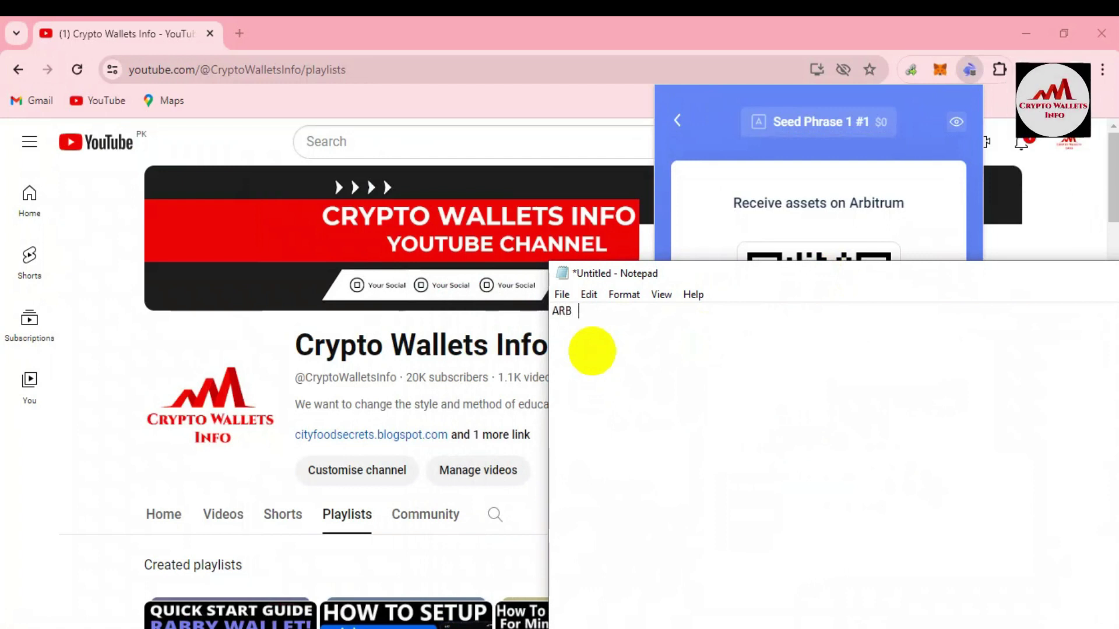
type("wALL")
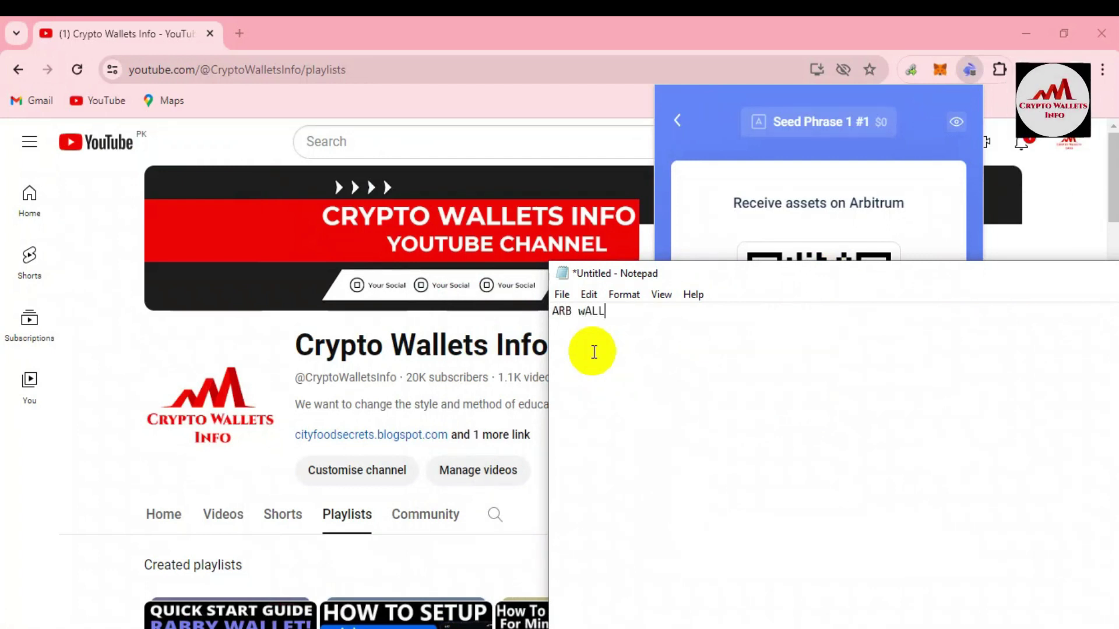
type("ET aDDRESS")
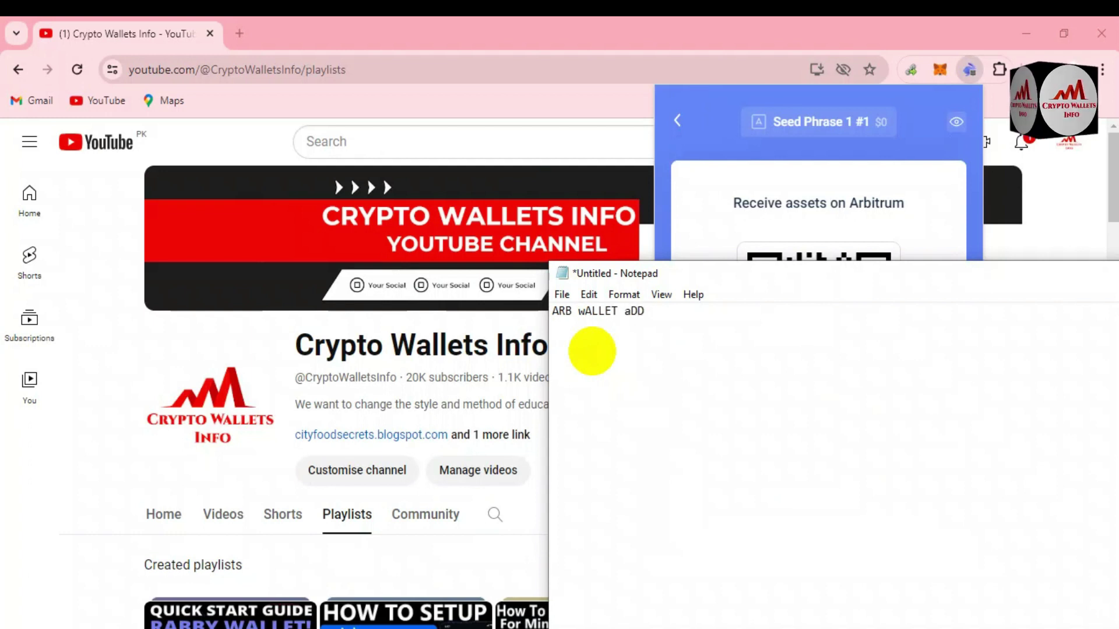
key("BackSpace")
key("BackSpace")
key("BackSpace")
key("BackSpace")
key("BackSpace")
key("BackSpace")
key("BackSpace")
key("BackSpace")
key("BackSpace")
key("BackSpace")
key("BackSpace")
key("BackSpace")
key("BackSpace")
key("BackSpace")
type("w")
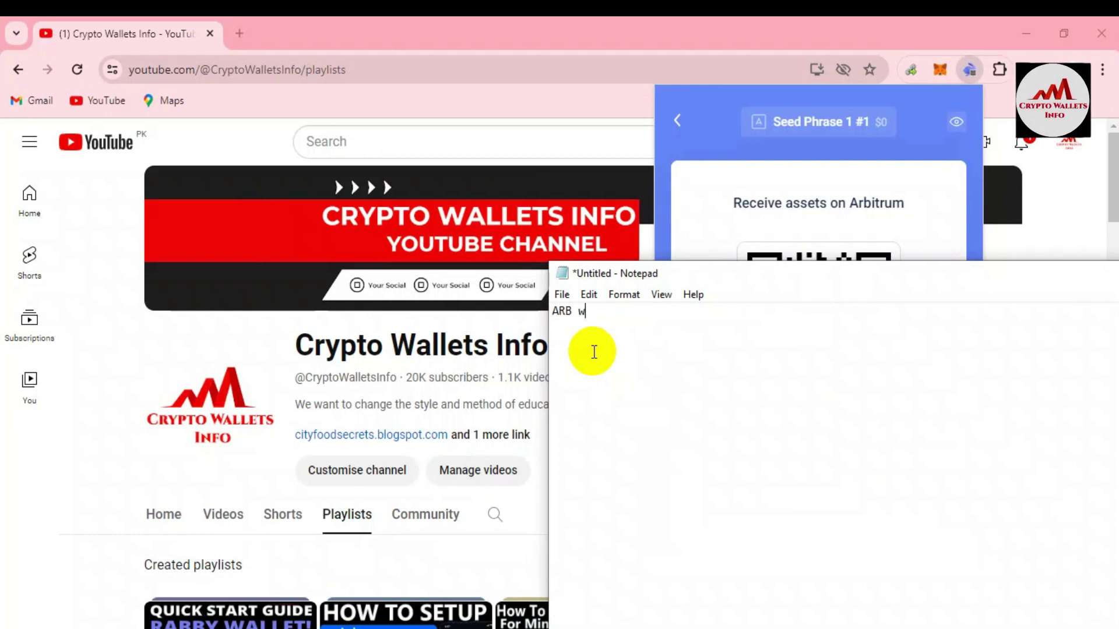
key("BackSpace")
- Complete the heading as "ARB Wallet Address" and paste the copied receive address beneath it, leaving a blank line between
type("Wall")
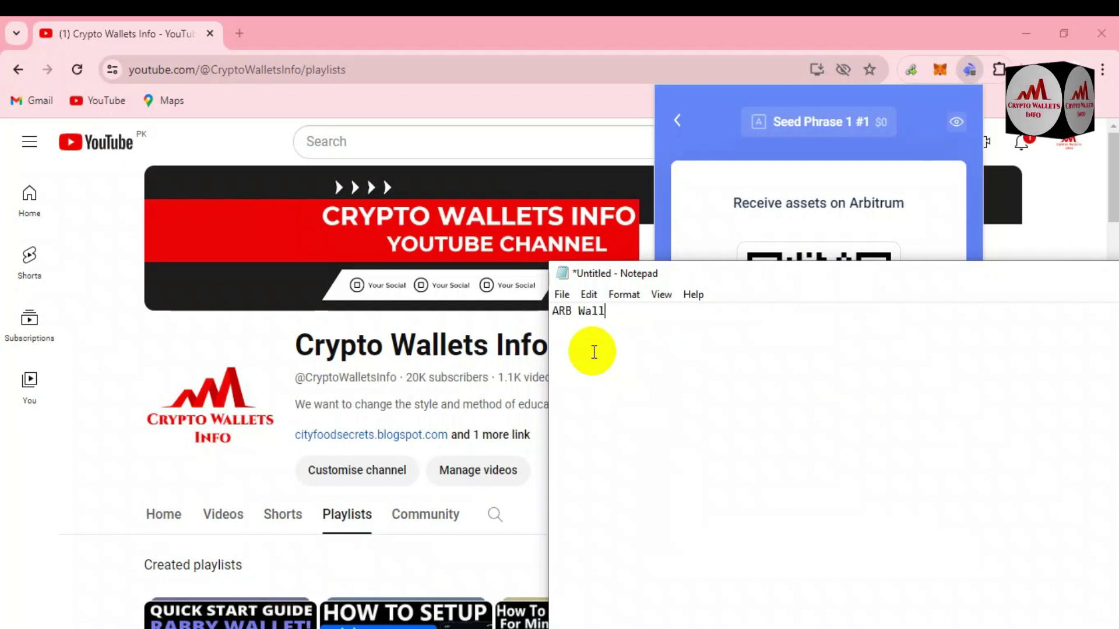
type("et Asse")
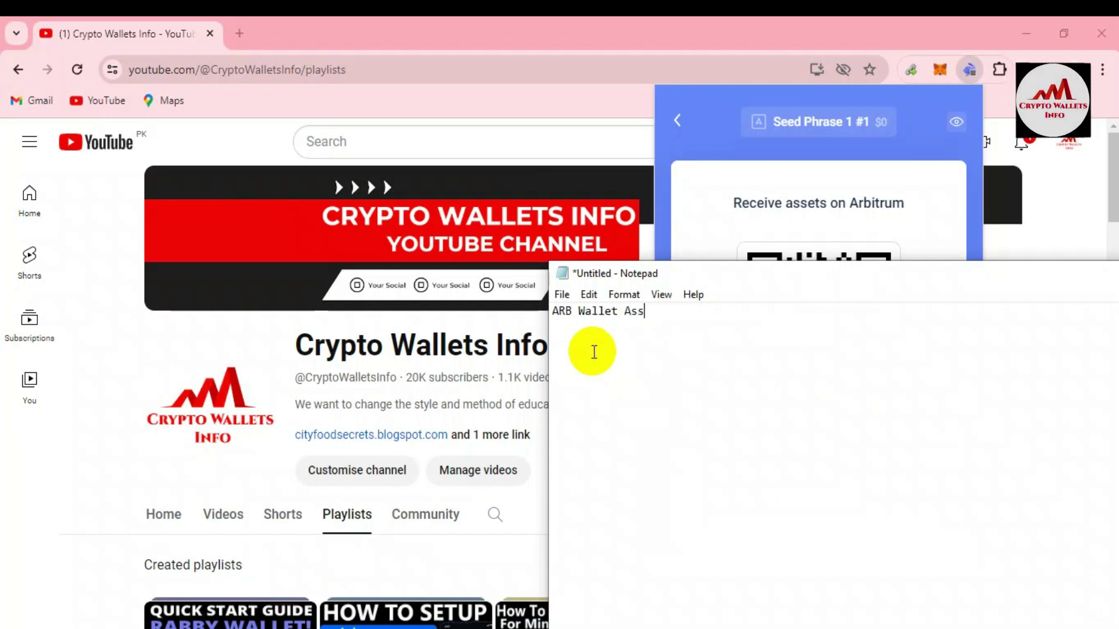
key("BackSpace")
key("BackSpace")
key("BackSpace")
type("ddress")
key("Return")
key("Return")
key("ctrl+v")
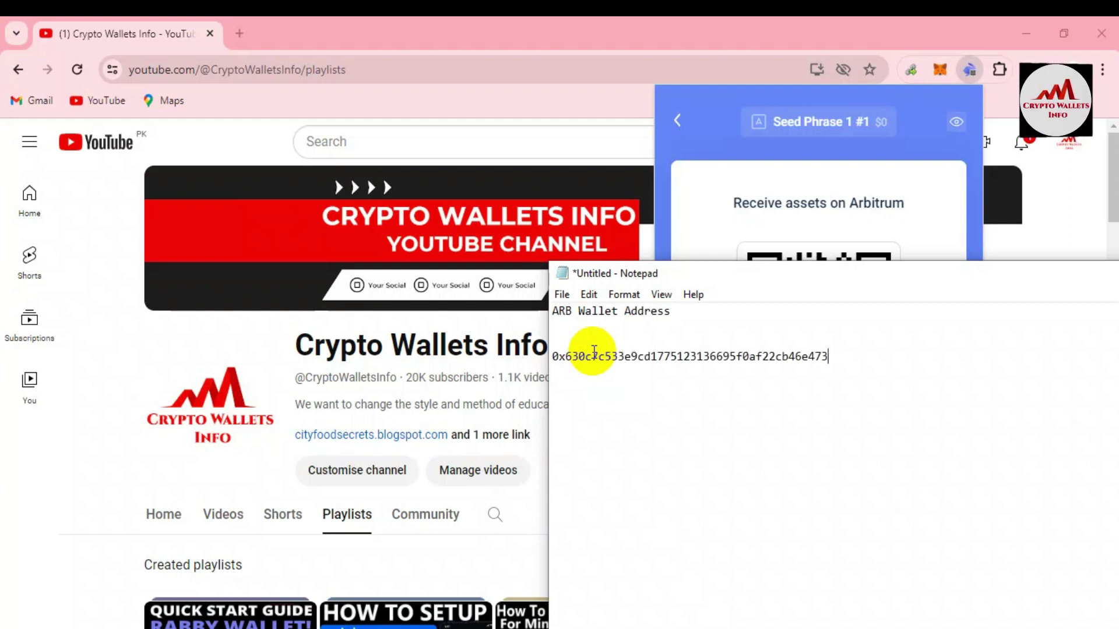
- Go back to the Rabby Wallet popup, find the Ethereum chain for receiving by searching "eth", and copy its receive address
left_click_drag(730, 274, 800, 303)
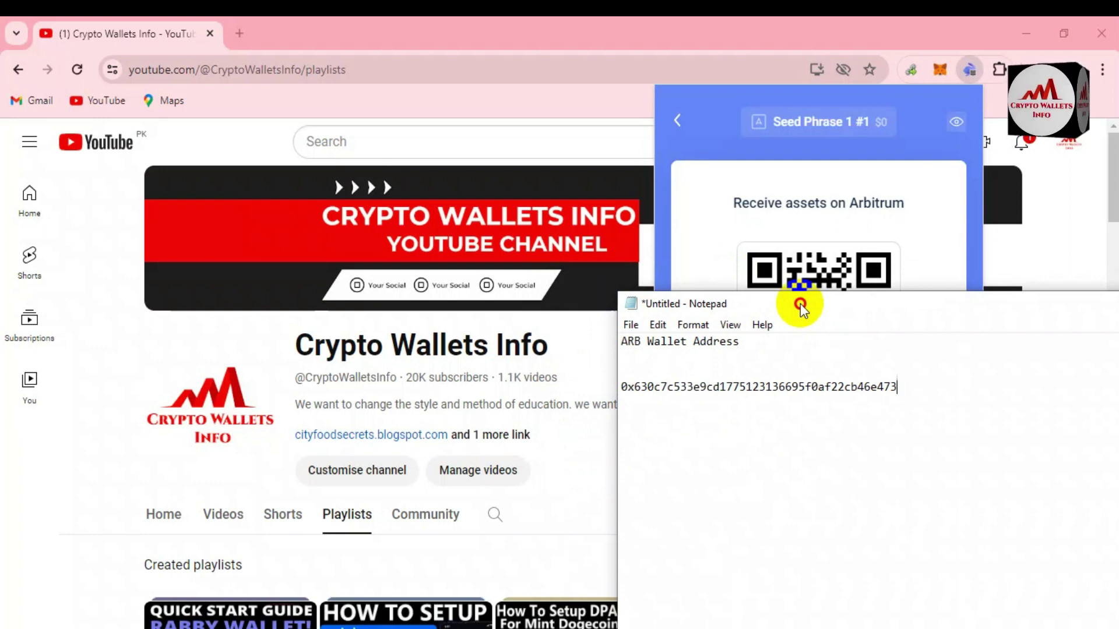
left_click_drag(800, 303, 800, 304)
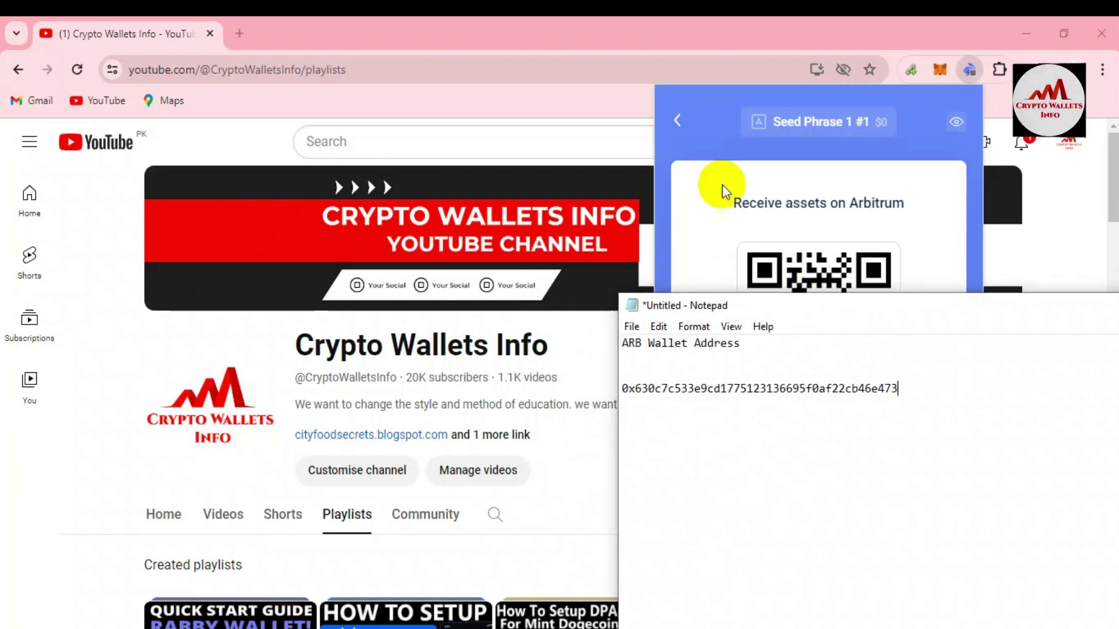
left_click(687, 129)
left_click(677, 122)
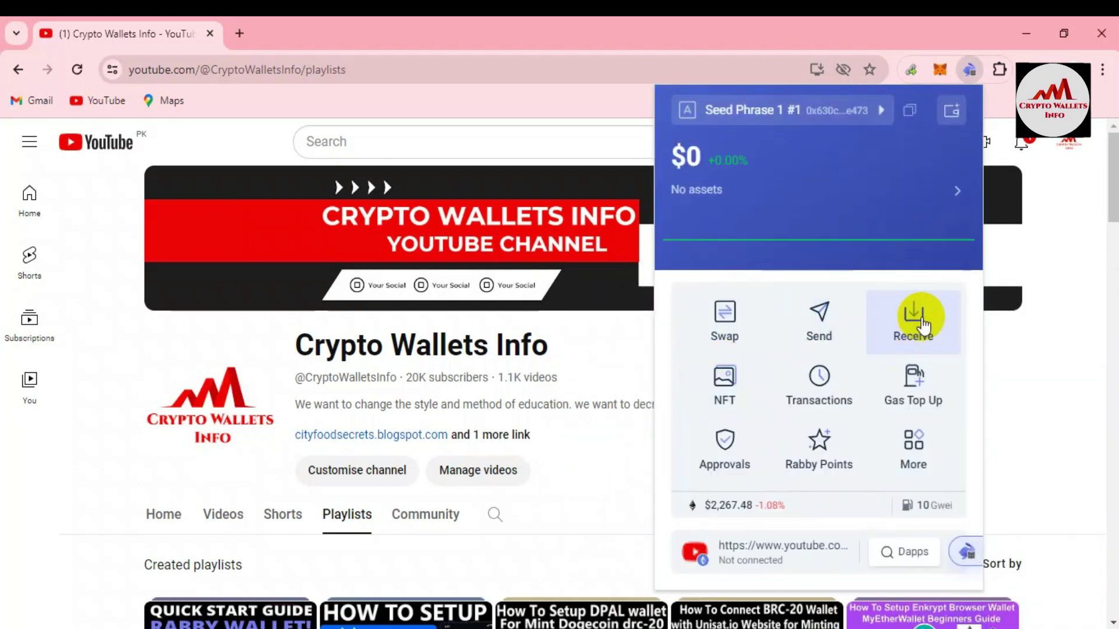
left_click(896, 339)
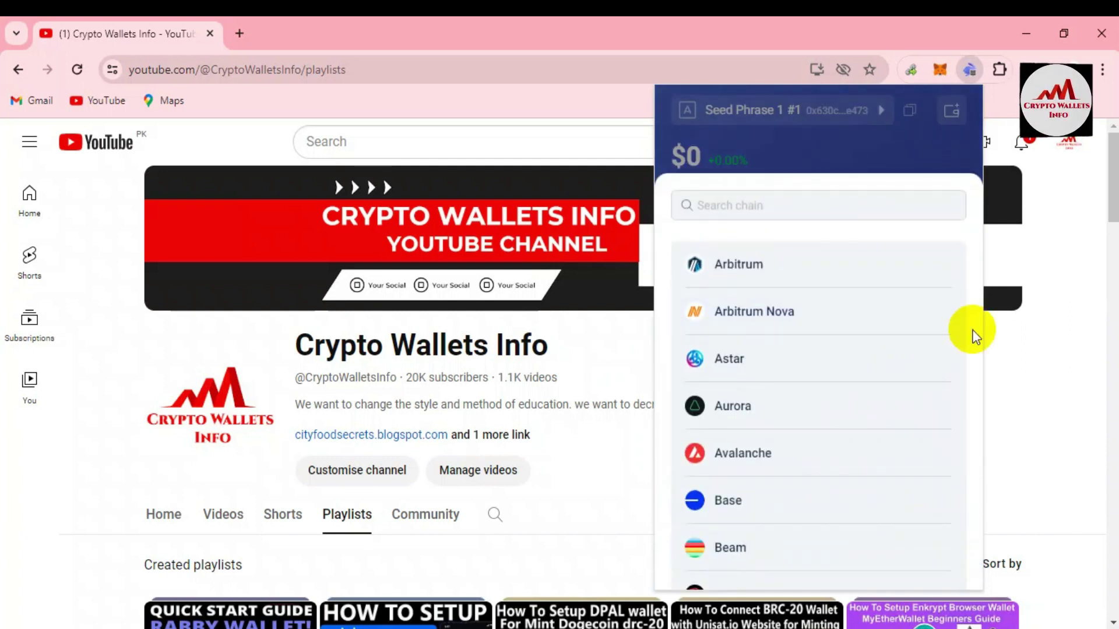
left_click(867, 205)
type("eth")
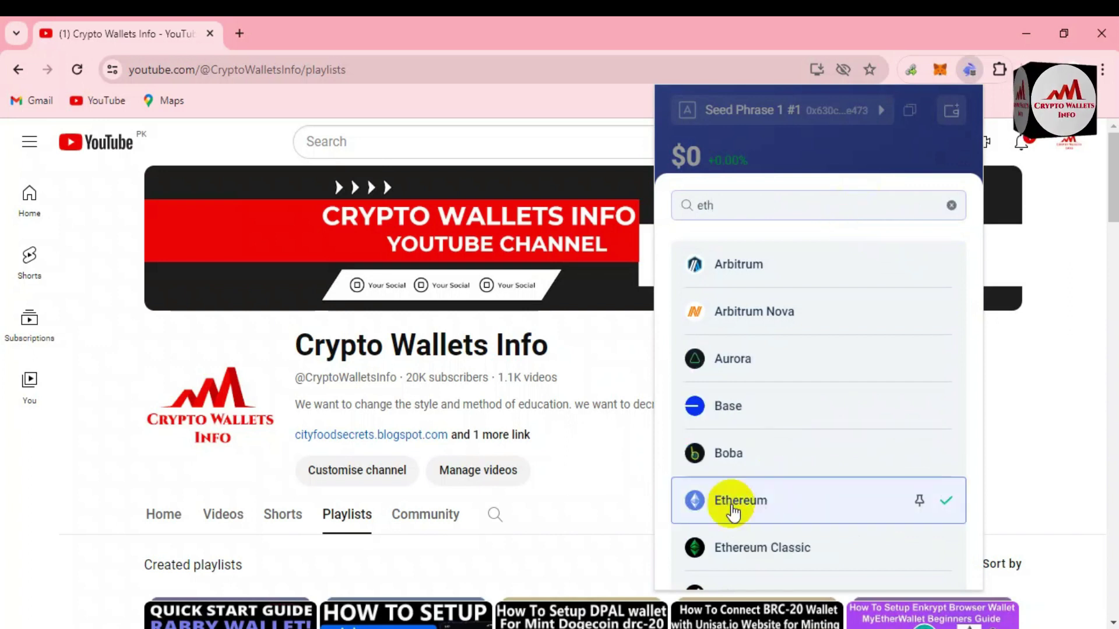
left_click(760, 502)
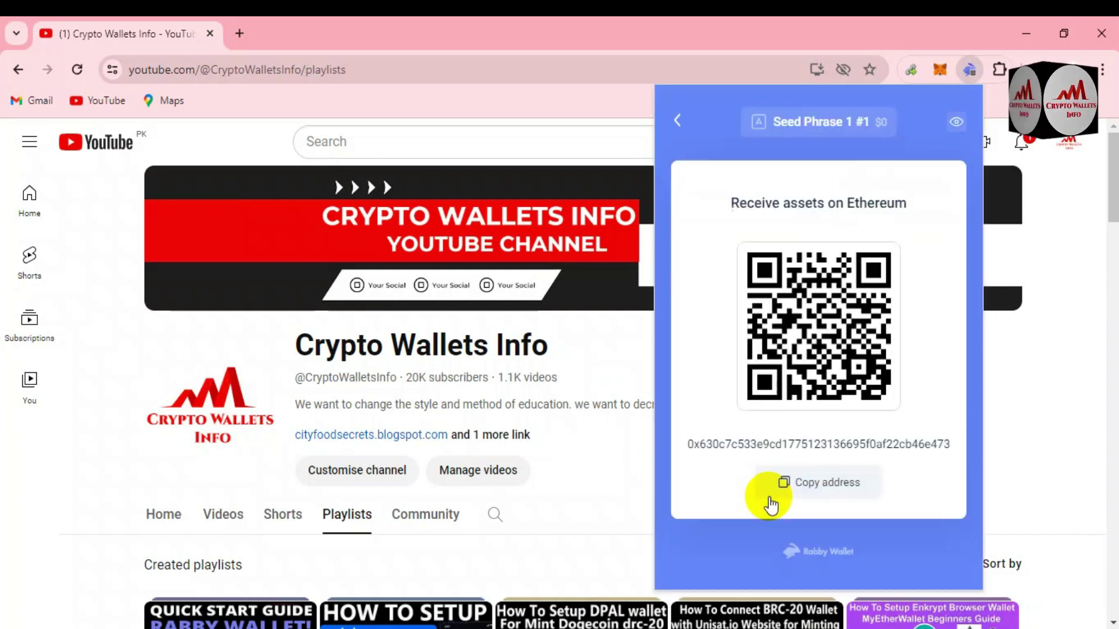
left_click(783, 483)
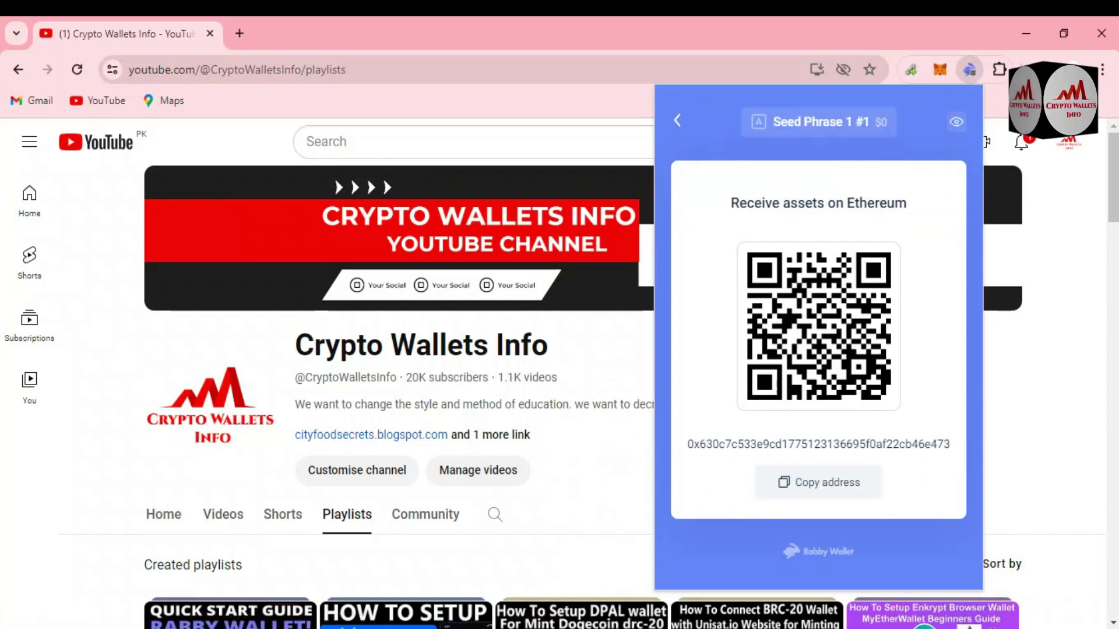
- Return to the Notepad note, add the heading "ETH Wallet Address" below the ARB entry, and paste the copied address under it
mouse_move(577, 628)
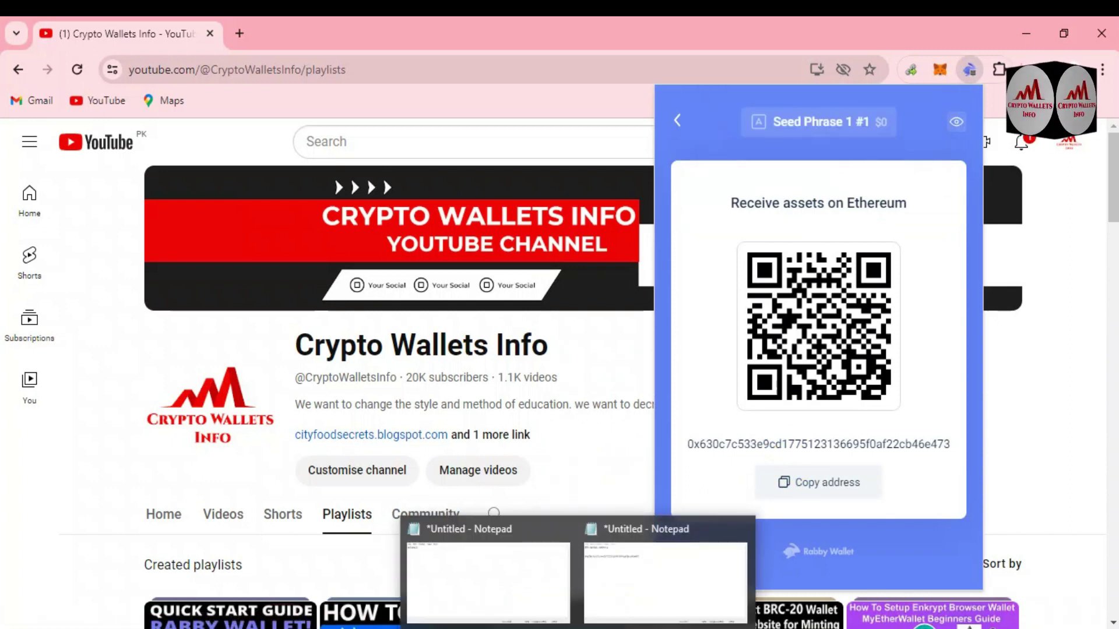
left_click(655, 579)
key("Return")
key("Return")
type("ETH")
key("Return")
key("BackSpace")
type("Wa")
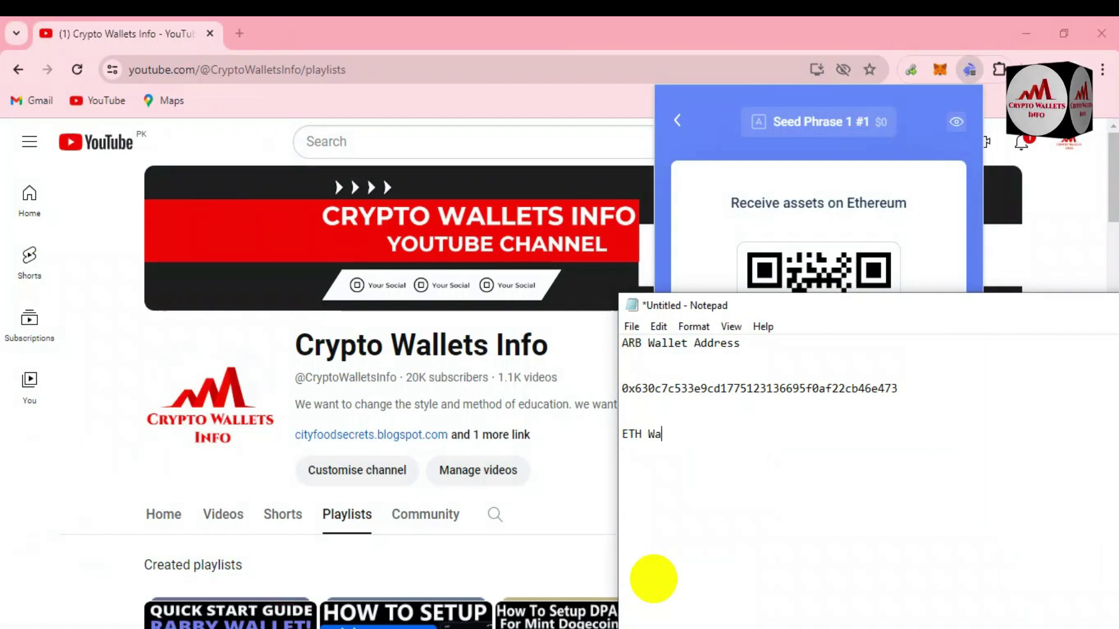
type("llet Address")
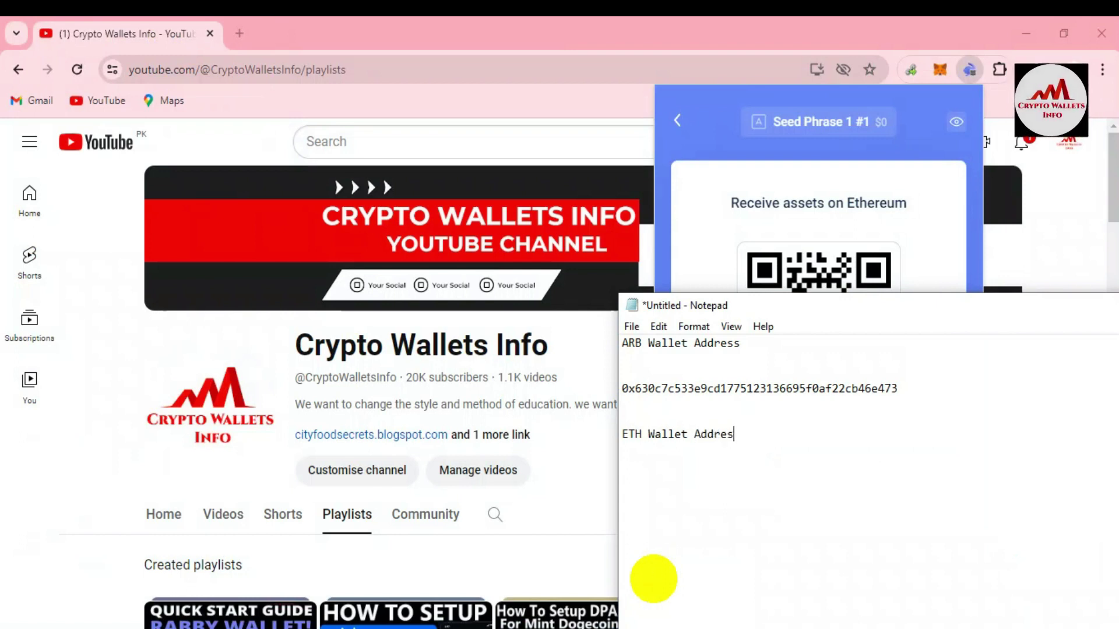
key("Return")
key("Return")
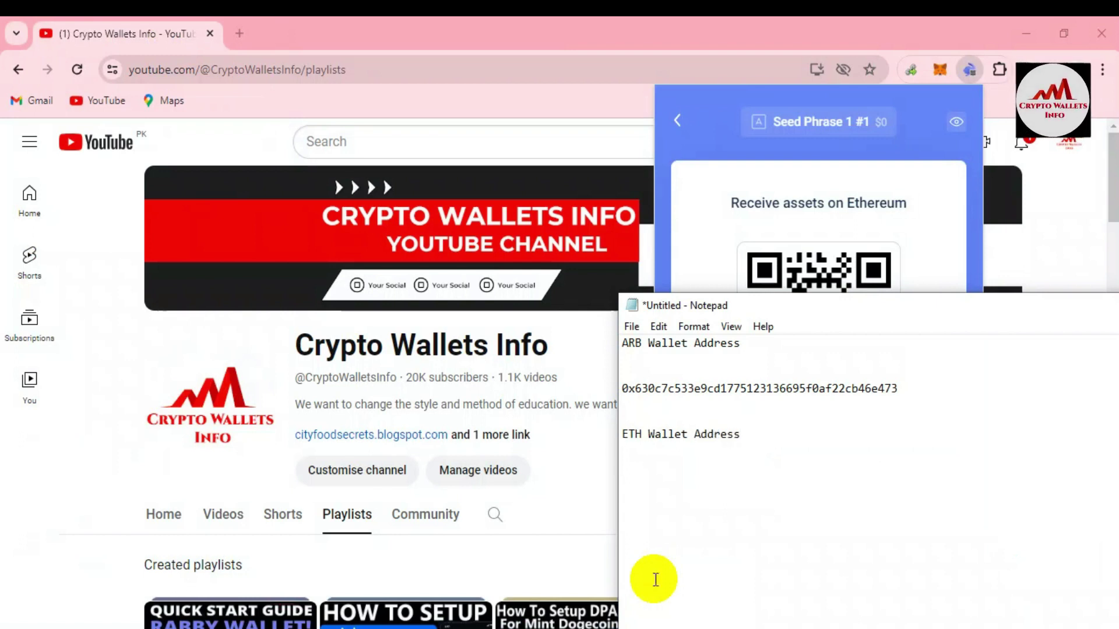
key("ctrl+v")
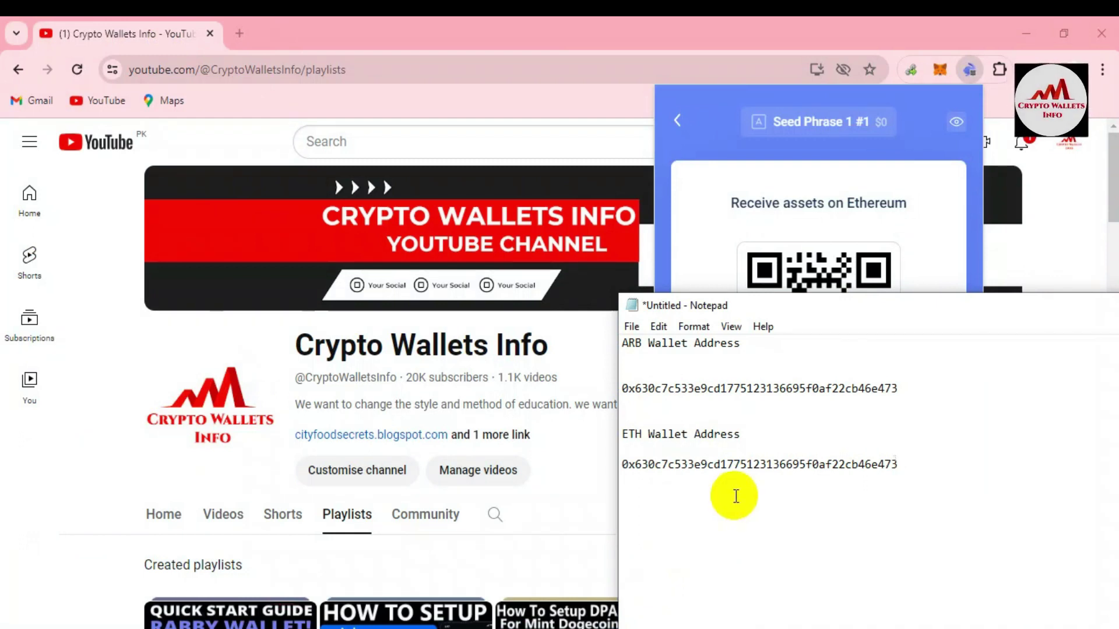
- Move the note below the wallet's QR code and highlight the first and last three characters of the ARB address for comparison
left_click(816, 309)
left_click_drag(816, 310, 785, 470)
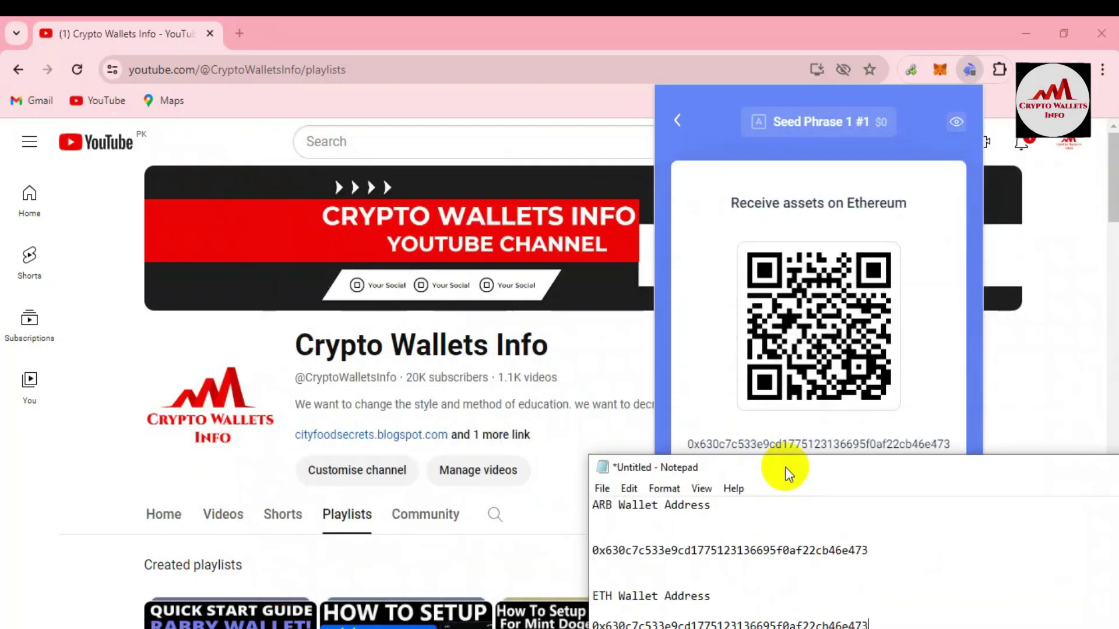
left_click(593, 551)
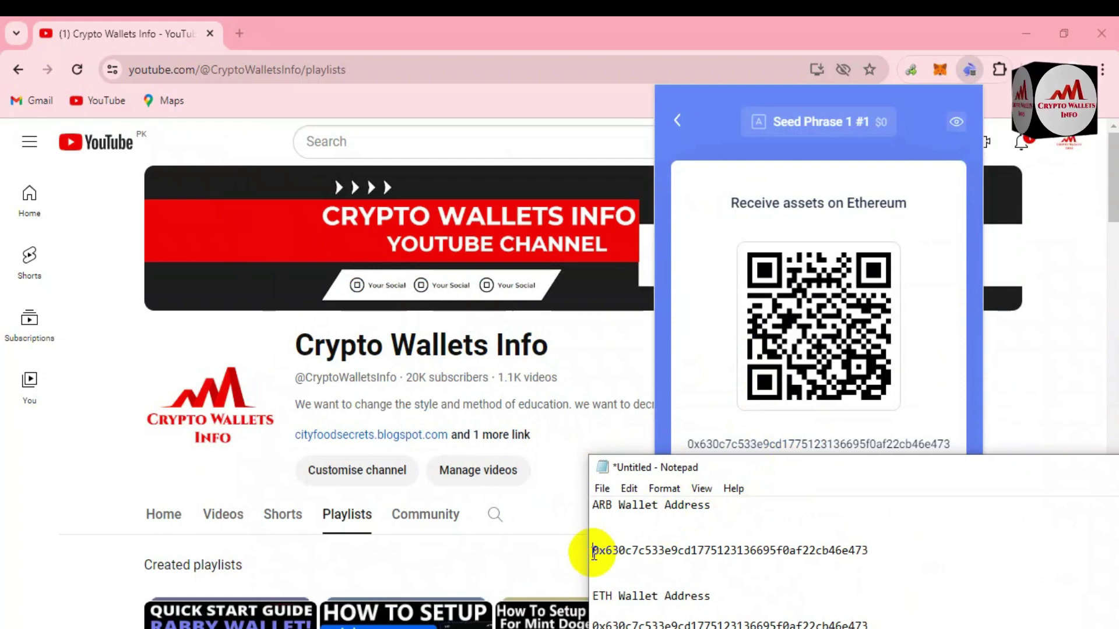
left_click_drag(592, 552, 612, 551)
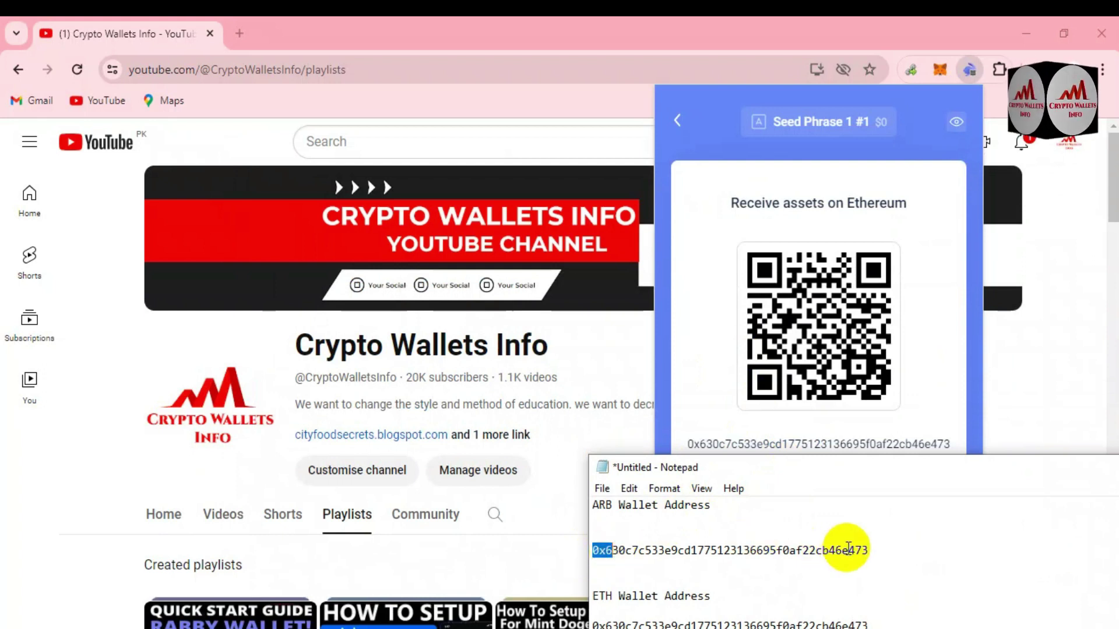
left_click_drag(849, 551, 874, 548)
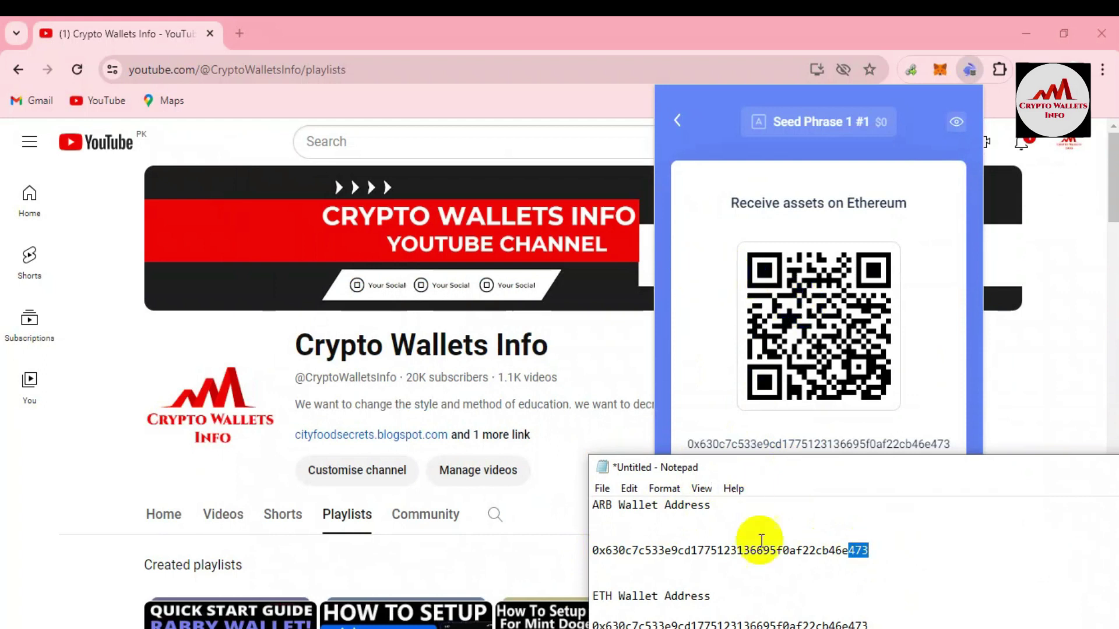
- Return to the Rabby Wallet popup, reopen the chain list for receiving assets, and search it for "bitc"
left_click(711, 300)
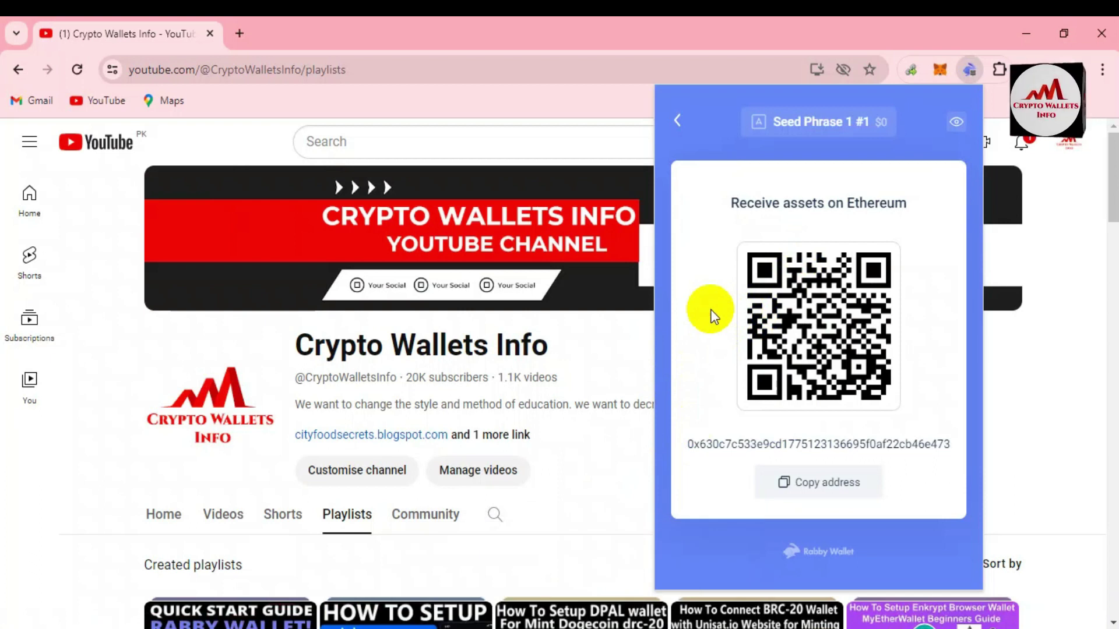
left_click(677, 120)
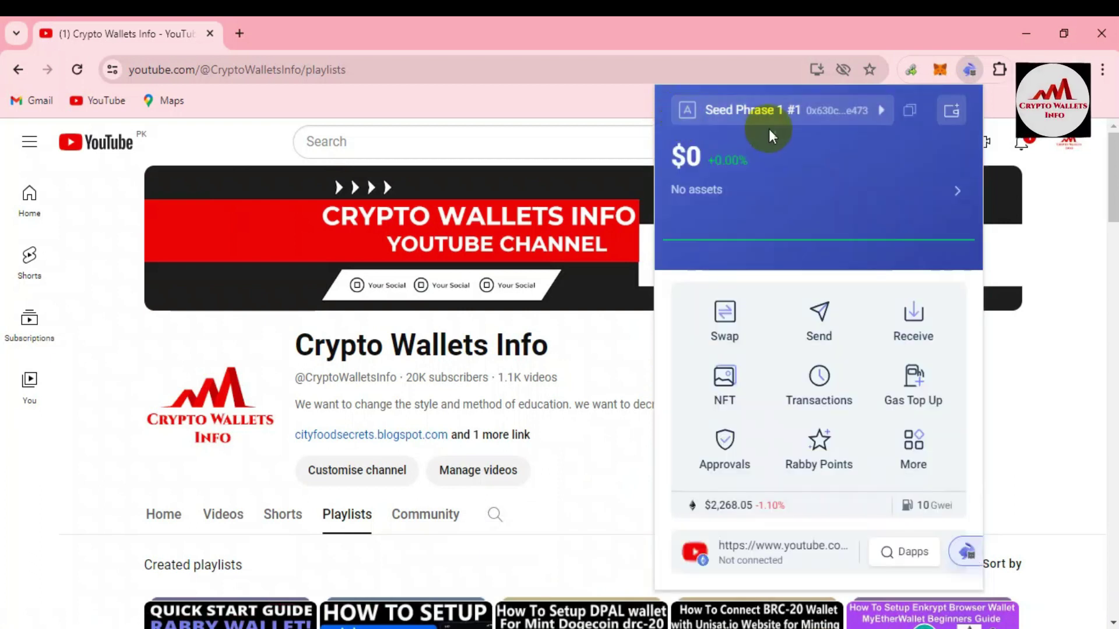
left_click(913, 320)
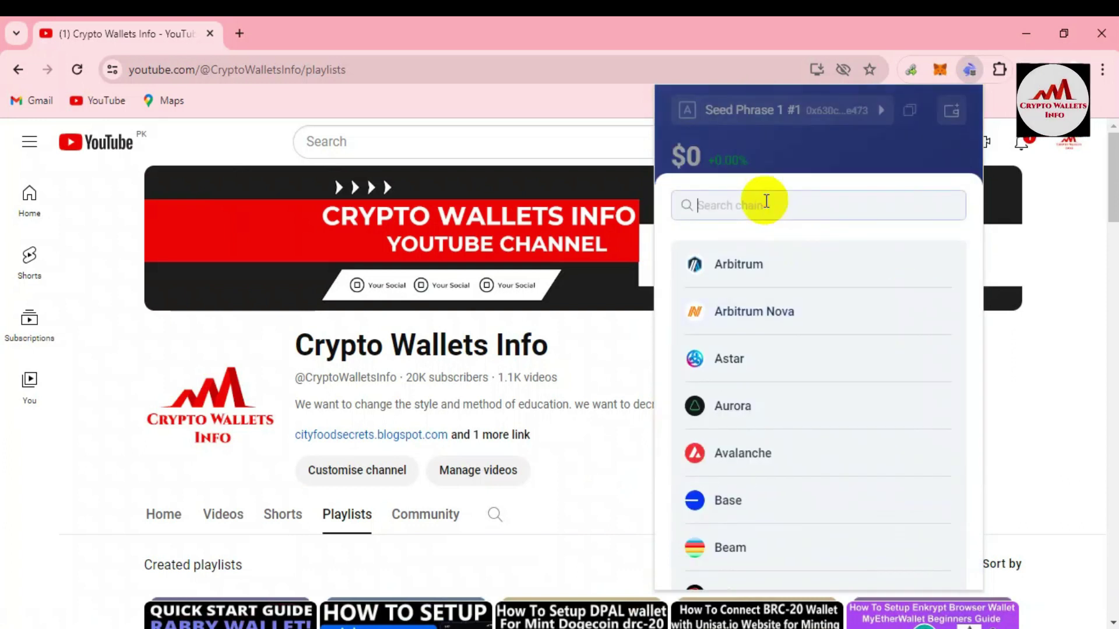
type("bit")
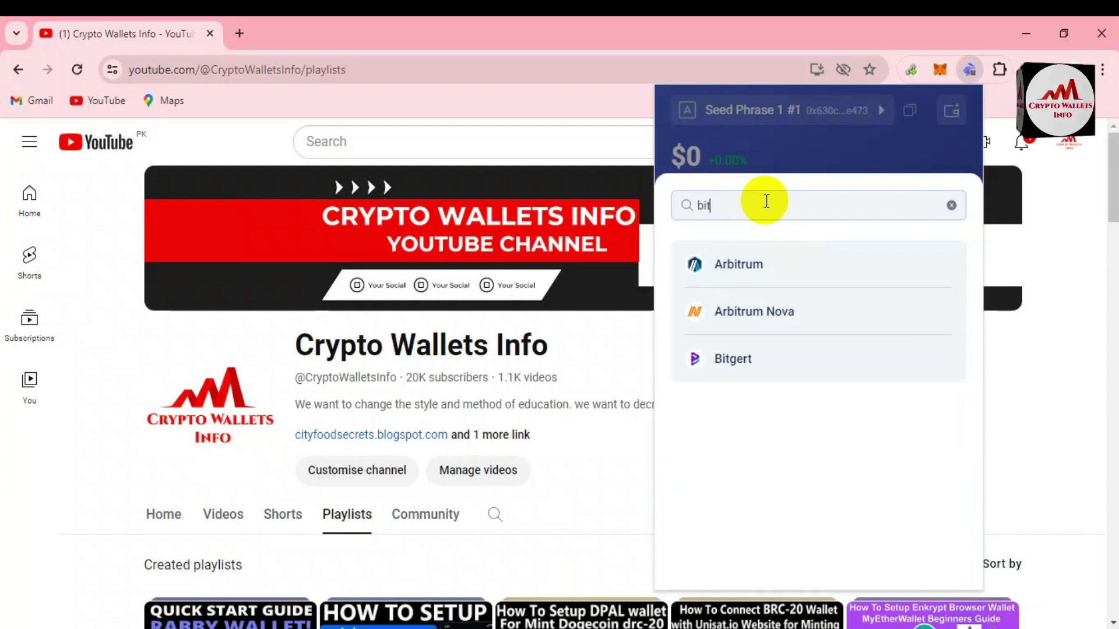
type("c")
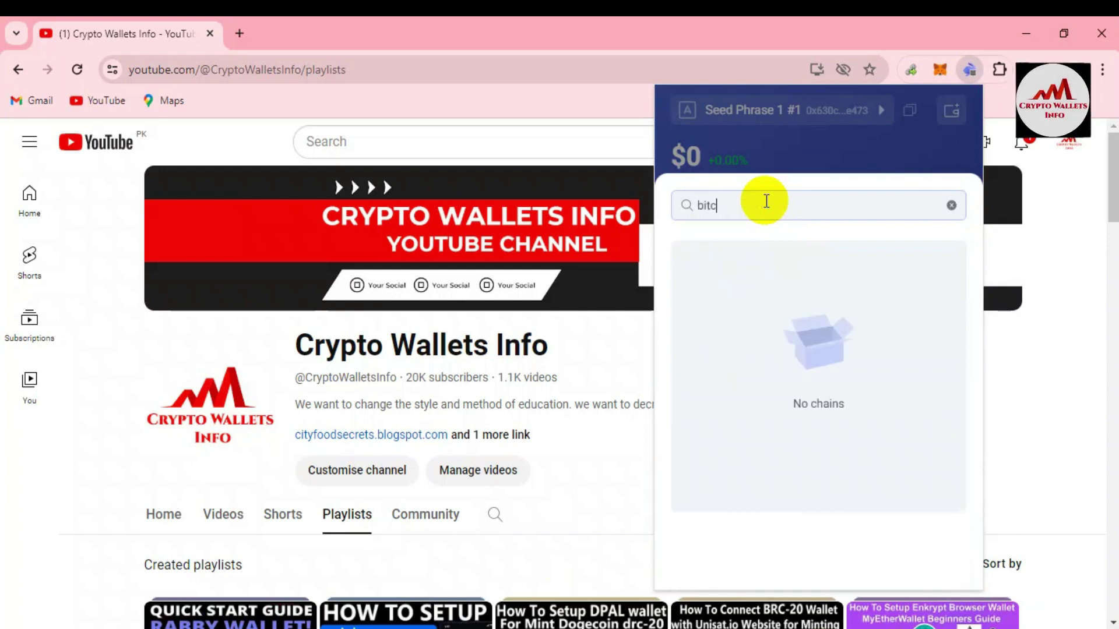
key("BackSpace")
key("BackSpace")
key("BackSpace")
key("BackSpace")
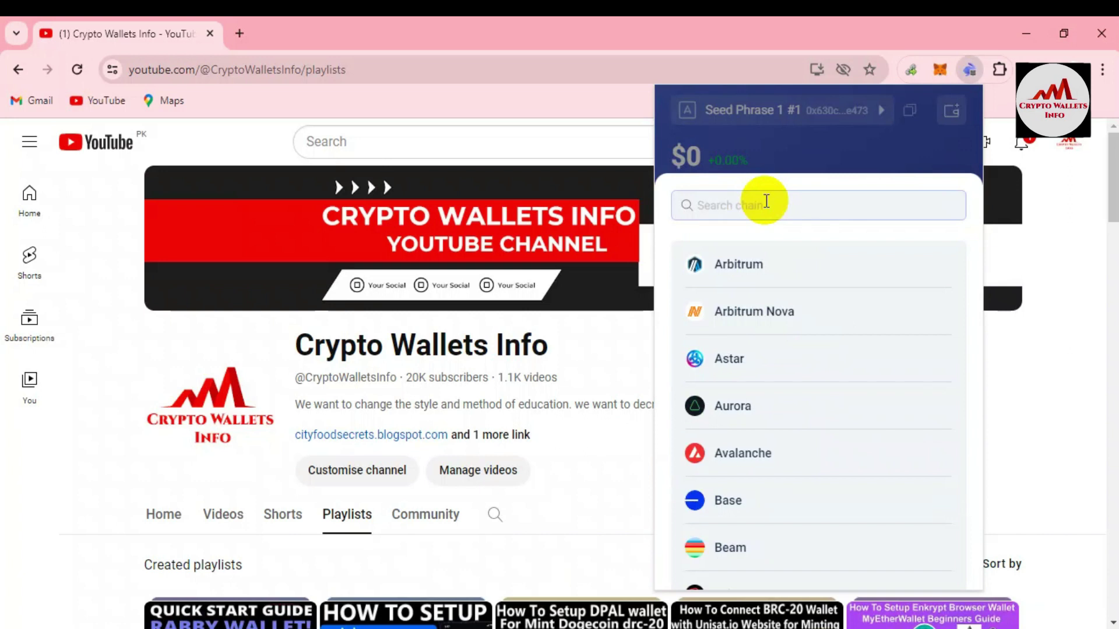
- Search the wallet's receive chain list for "ltc", clear that search, and search for "neo"
type("ltc")
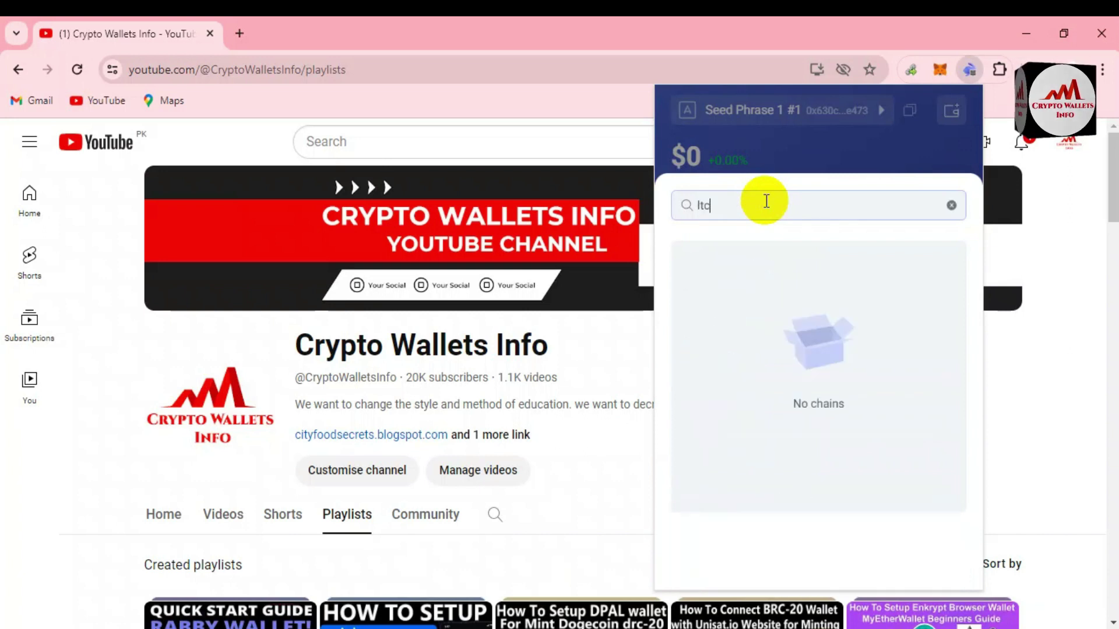
key("BackSpace")
key("BackSpace")
key("BackSpace")
type("neo")
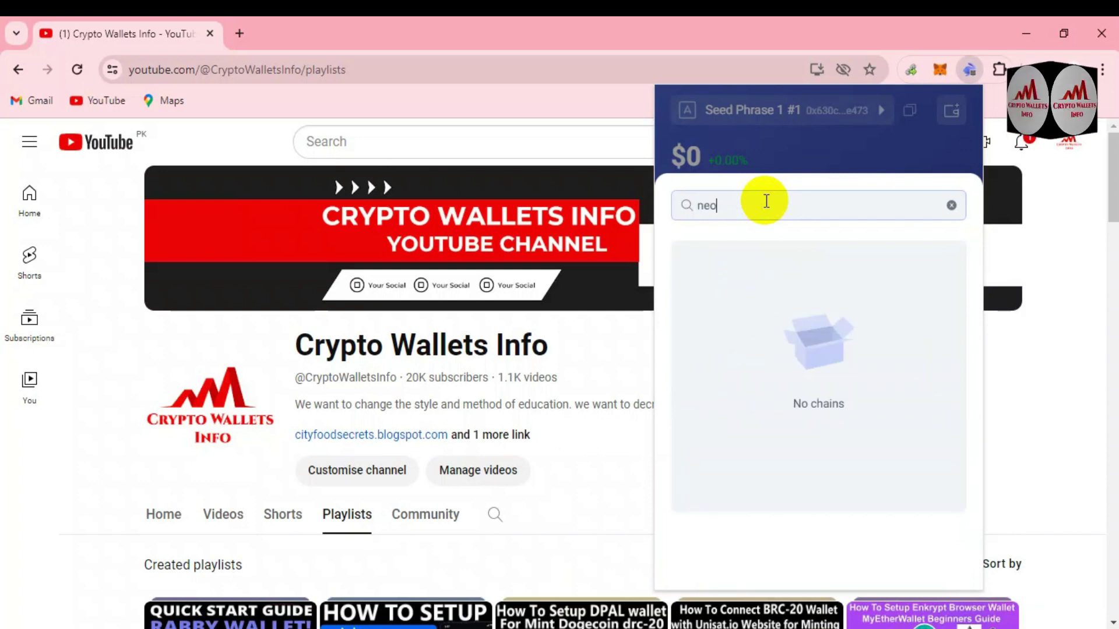
- Clear the "neo" search in the receive chain list, search for "hb", and clear that search to restore the full list
key("BackSpace")
key("BackSpace")
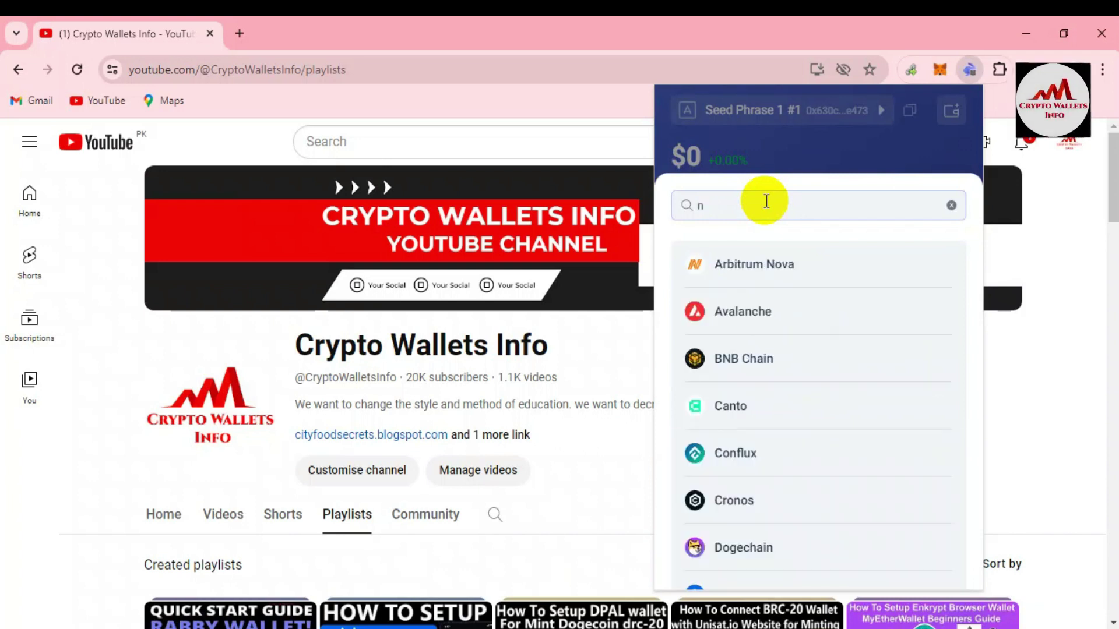
key("BackSpace")
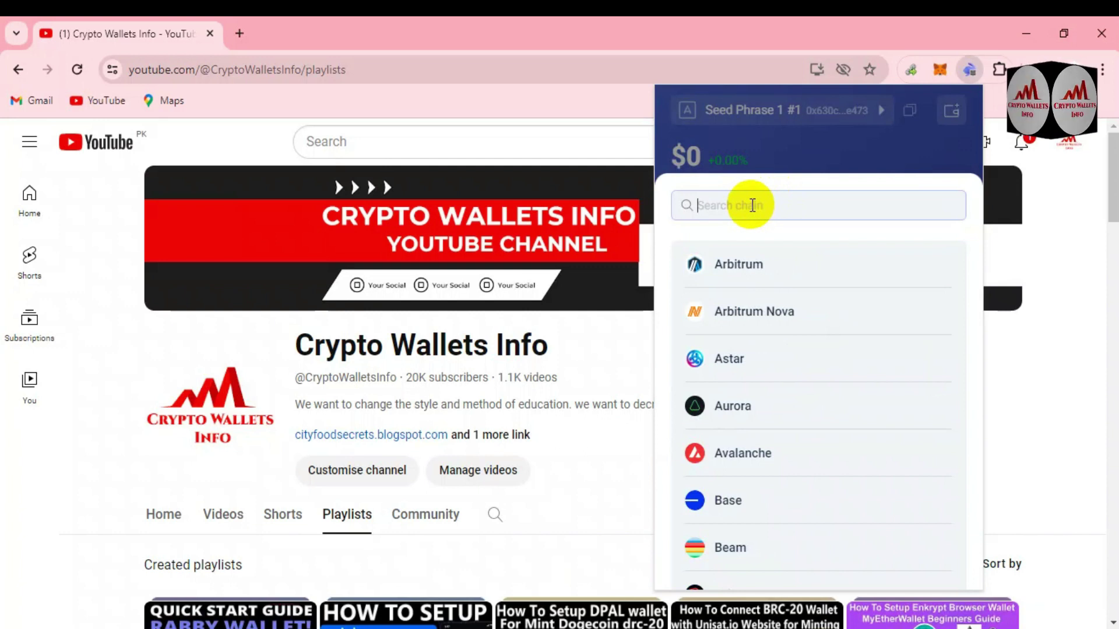
type("hb")
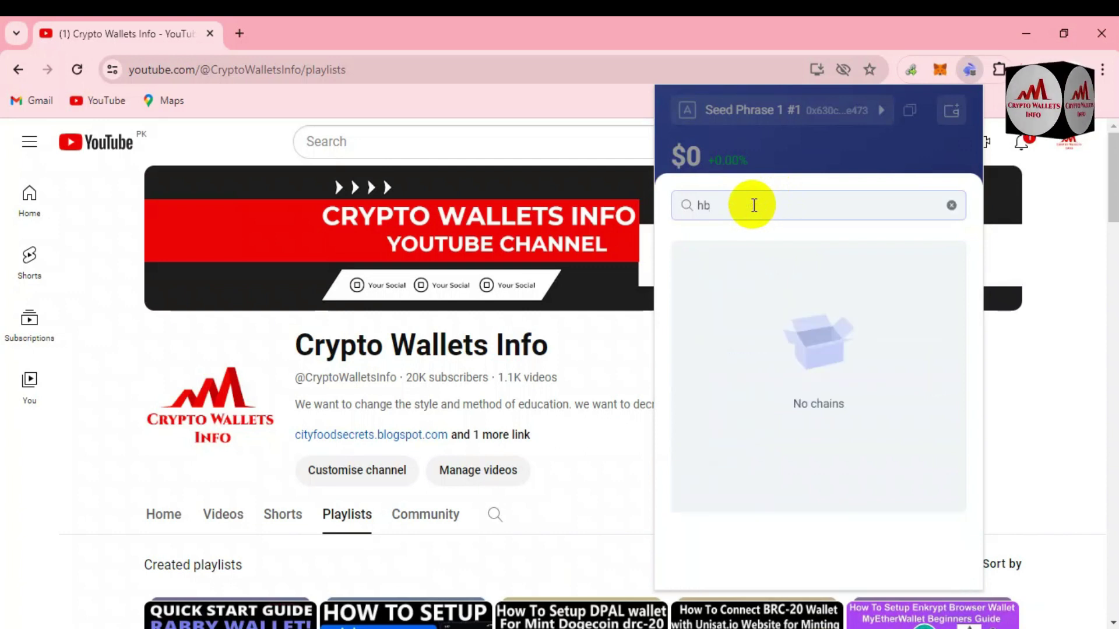
key("BackSpace")
key("BackSpace")
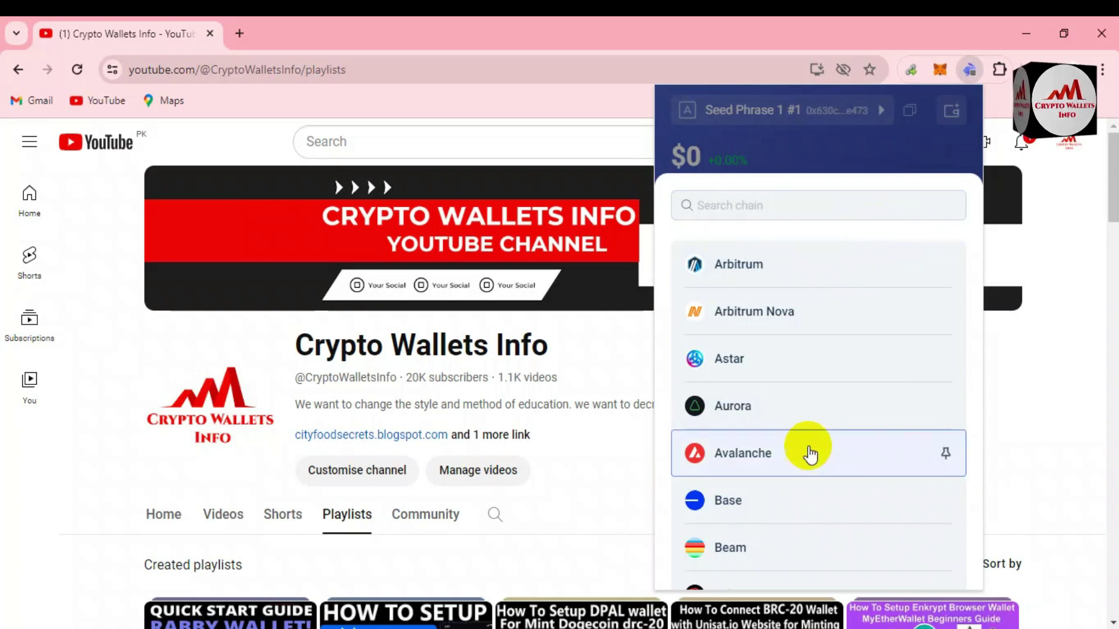
- Open the Avalanche receive page, highlight the full wallet address under the QR code for comparison, and close the wallet popup
left_click(757, 453)
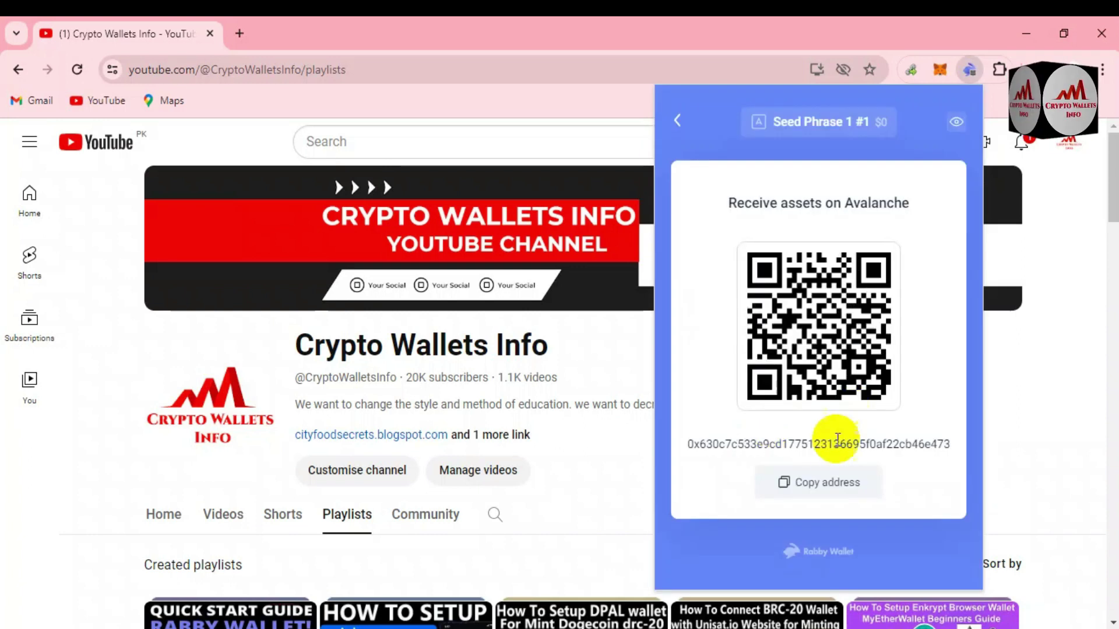
left_click_drag(689, 445, 950, 440)
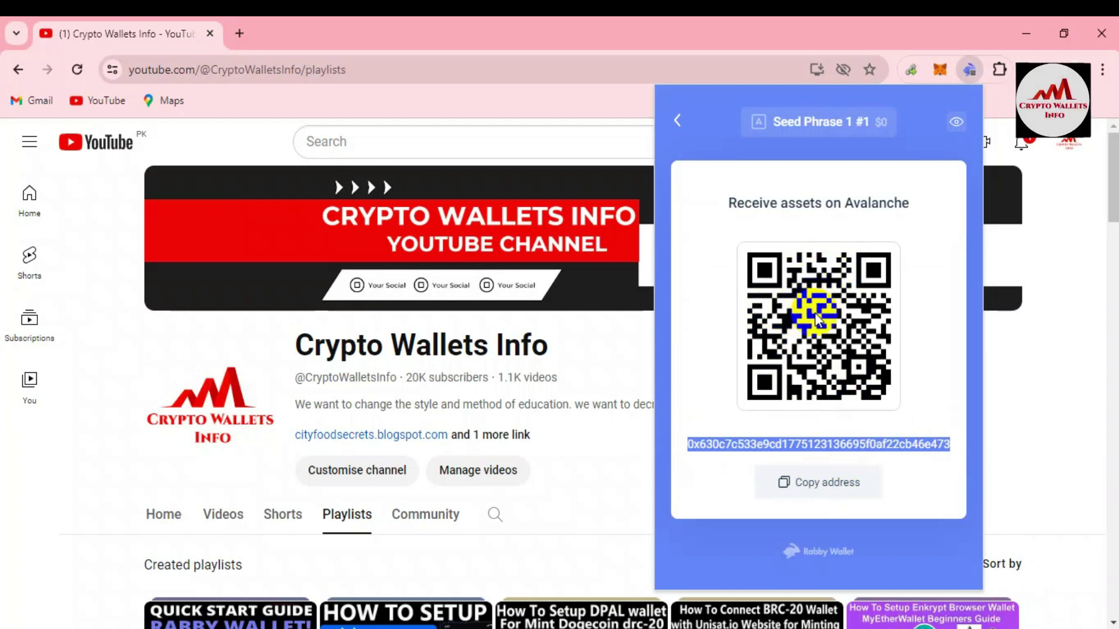
left_click(684, 449)
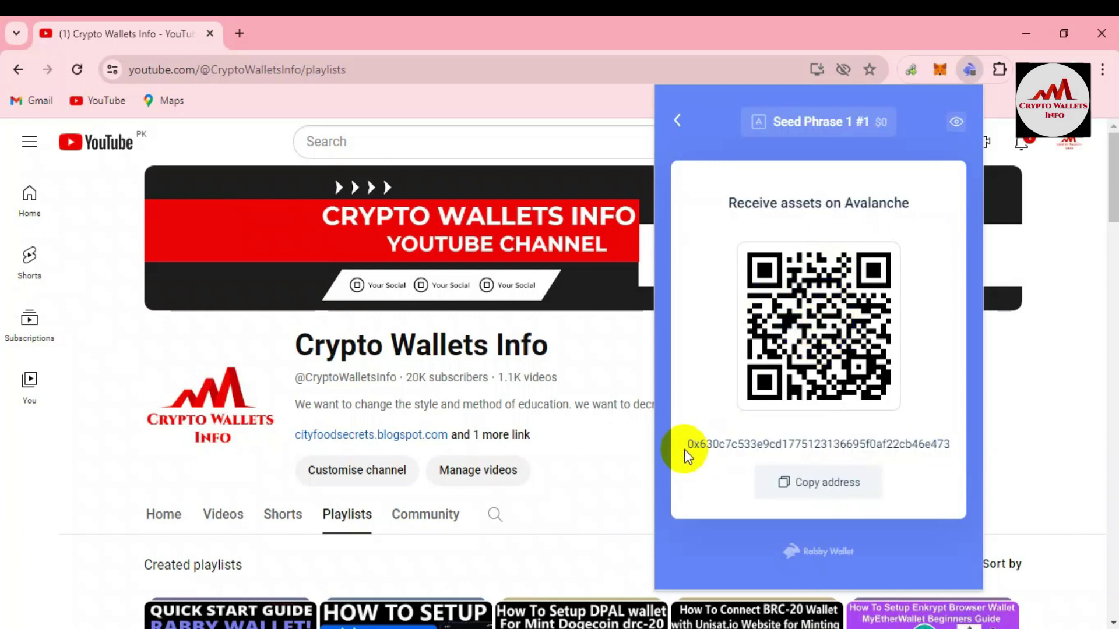
left_click_drag(685, 447, 945, 433)
left_click_drag(946, 437, 951, 434)
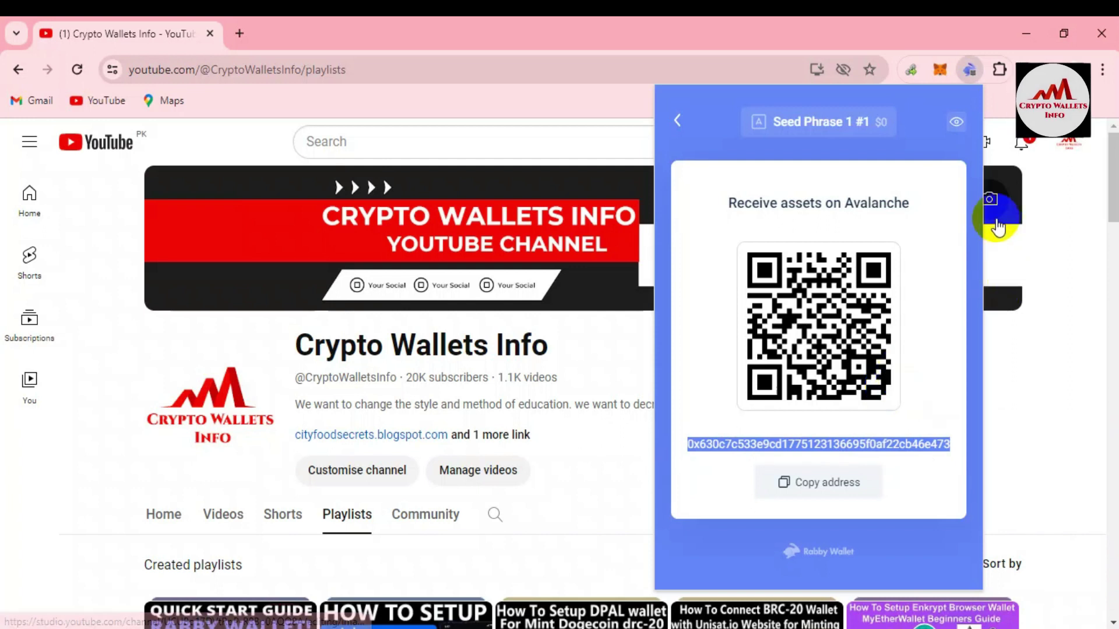
left_click(584, 97)
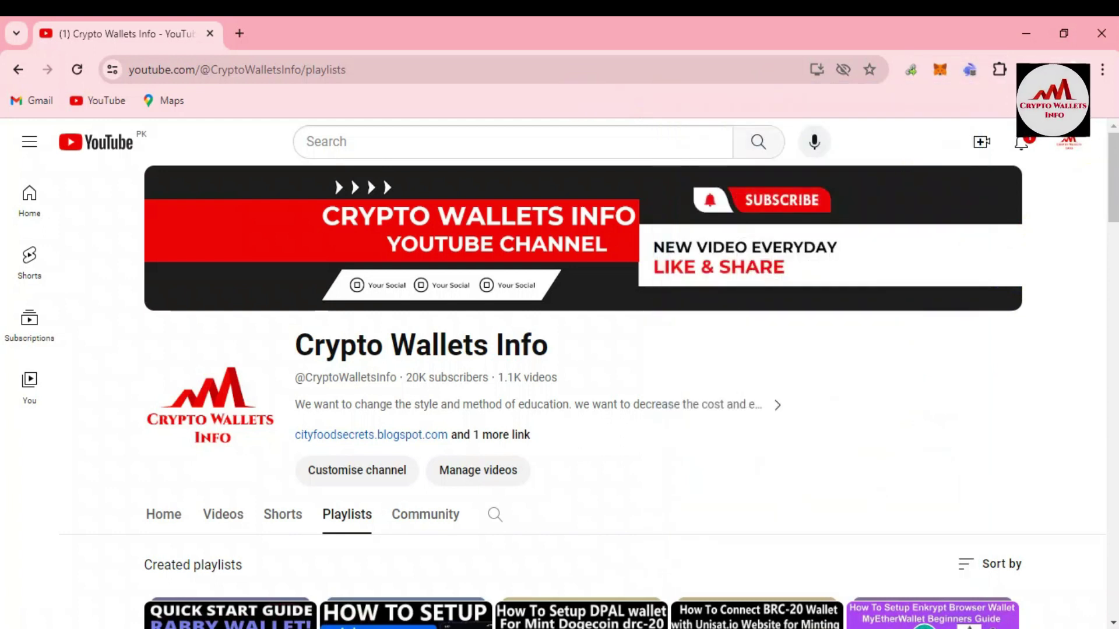
- Browse the created playlists on the Crypto Wallets Info channel page for other wallet tutorials
scroll(1114, 176, "down", 2)
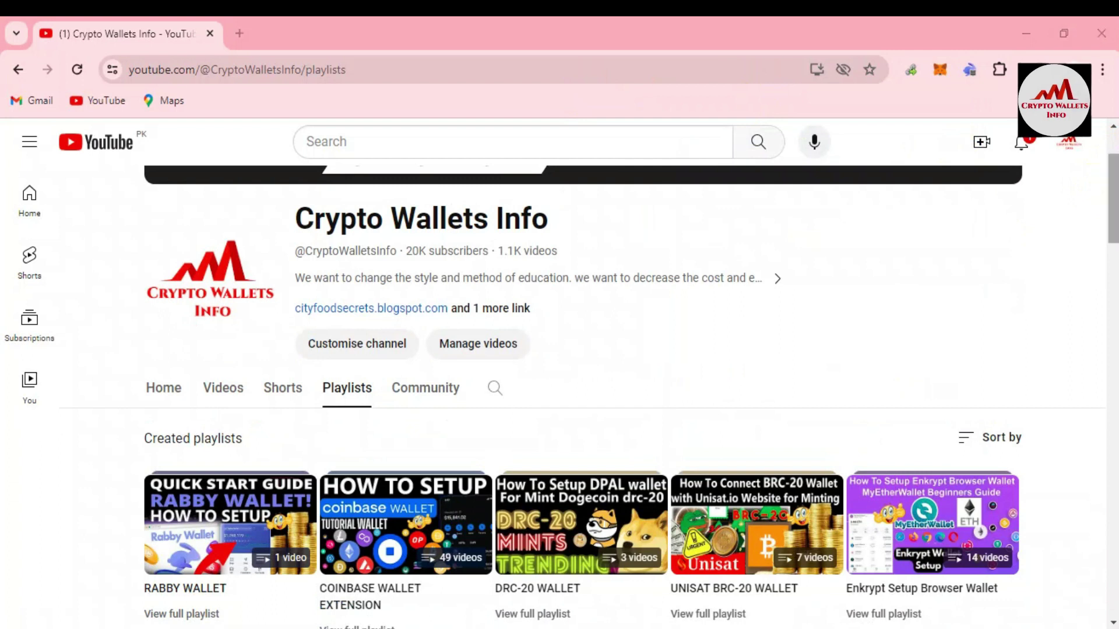
scroll(1112, 248, "down", 5)
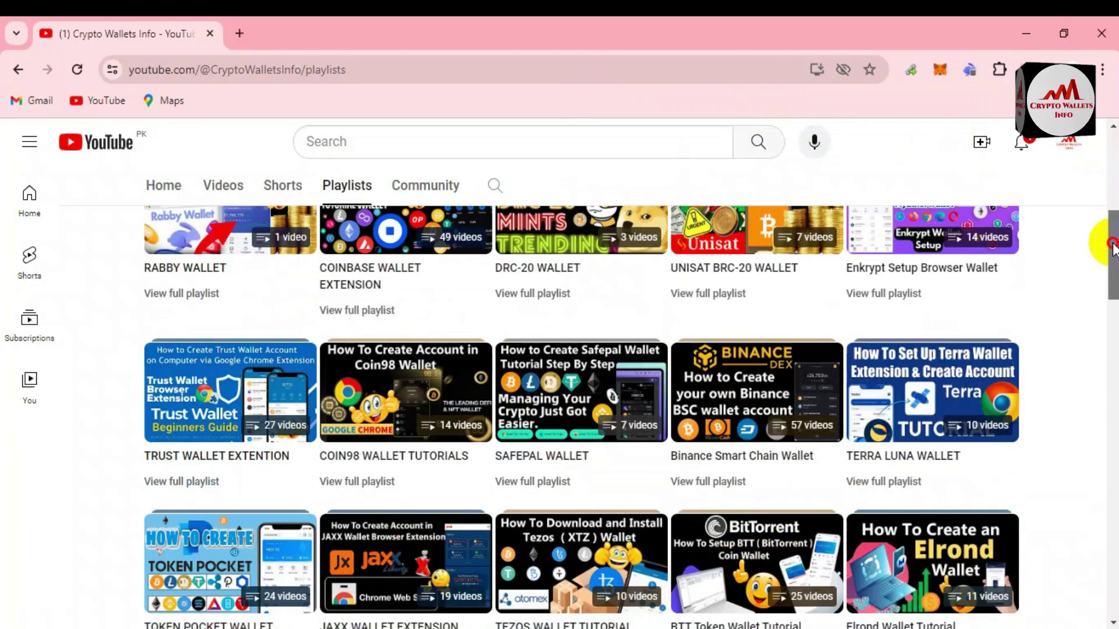
left_click_drag(1113, 247, 1112, 309)
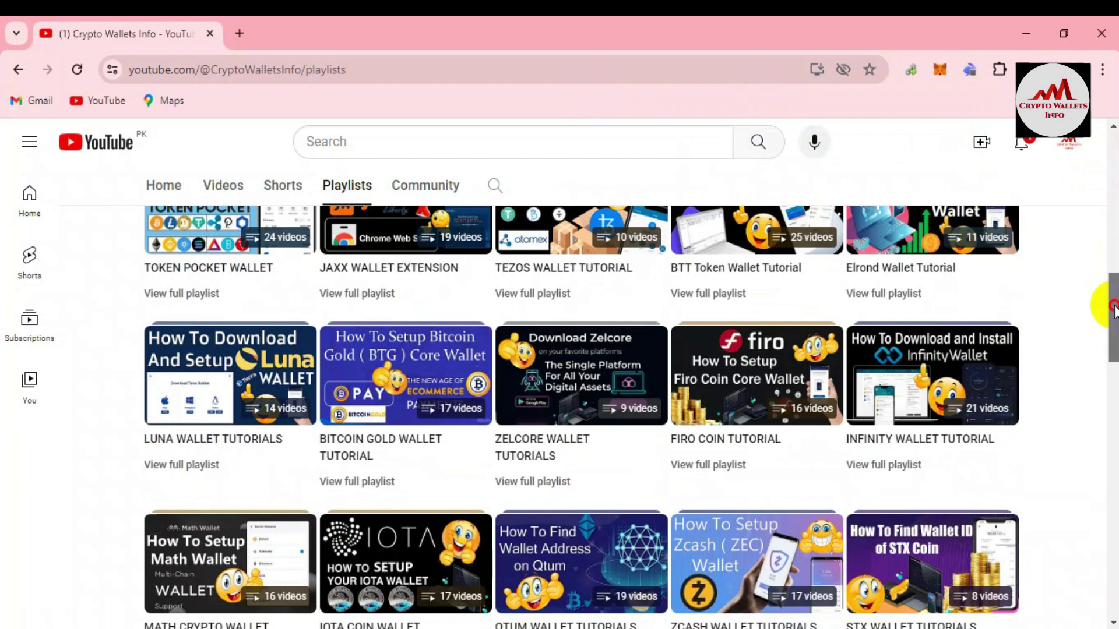
left_click_drag(1113, 308, 1113, 309)
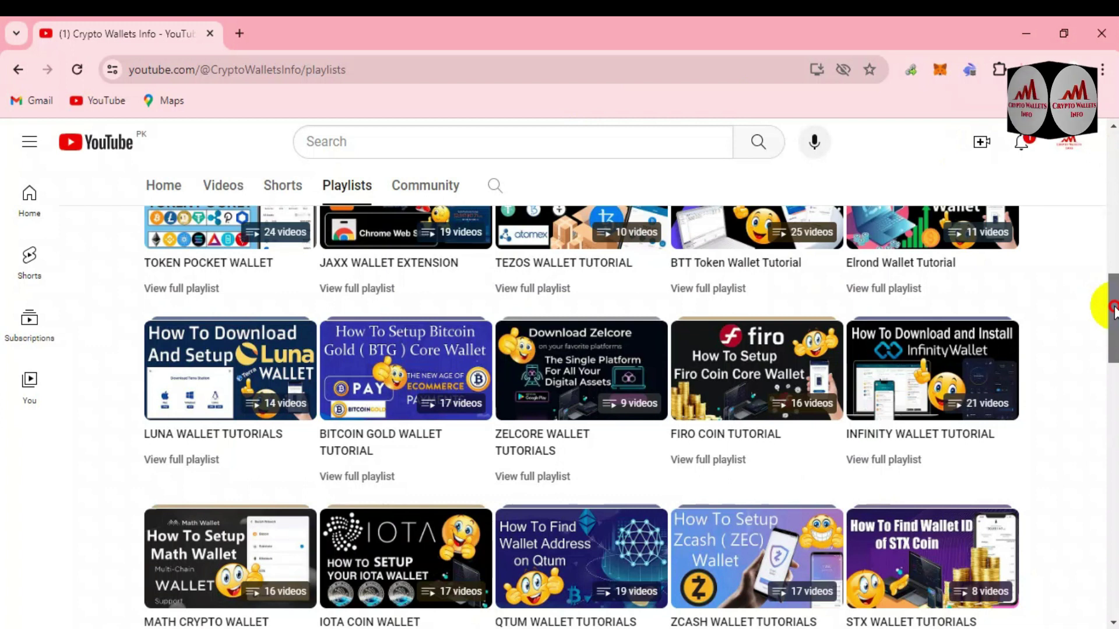
scroll(512, 247, "up", 10)
scroll(513, 248, "up", 2)
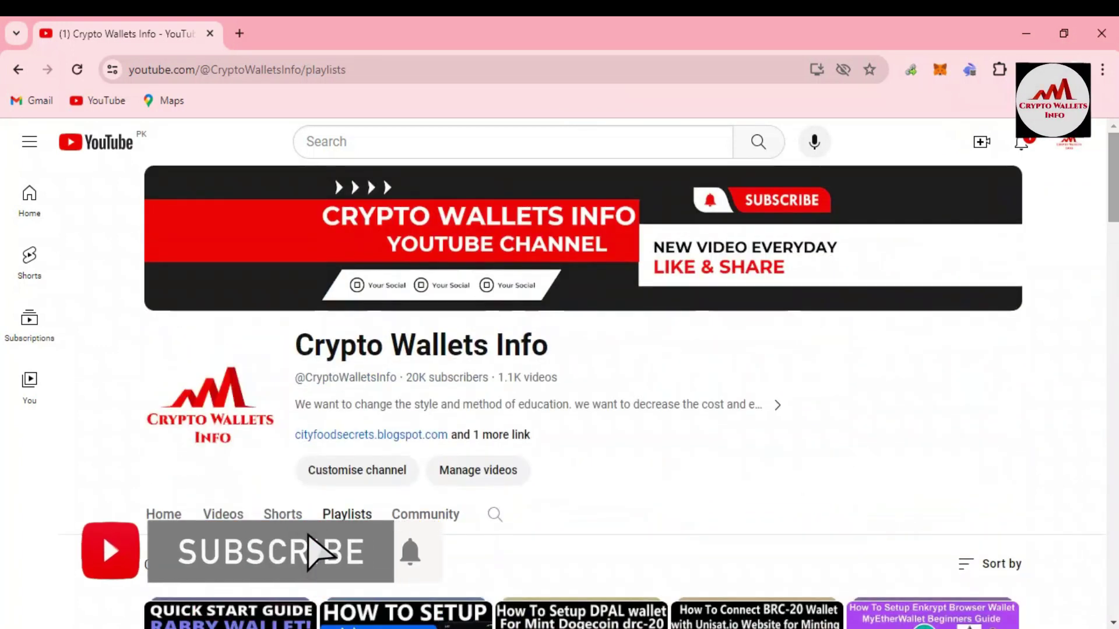
left_click(1114, 229)
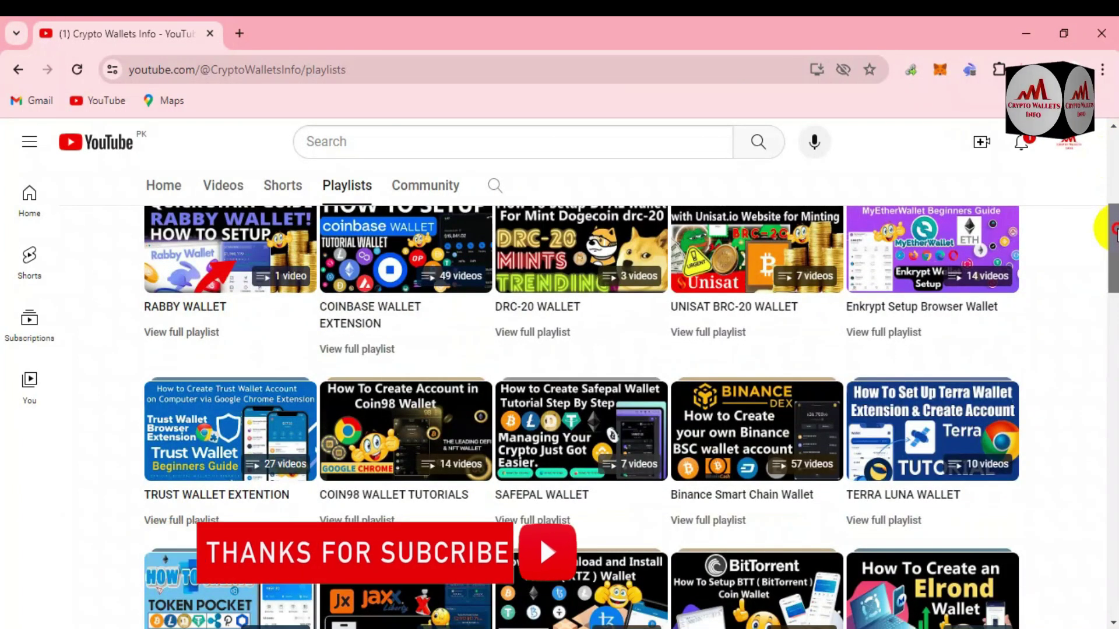